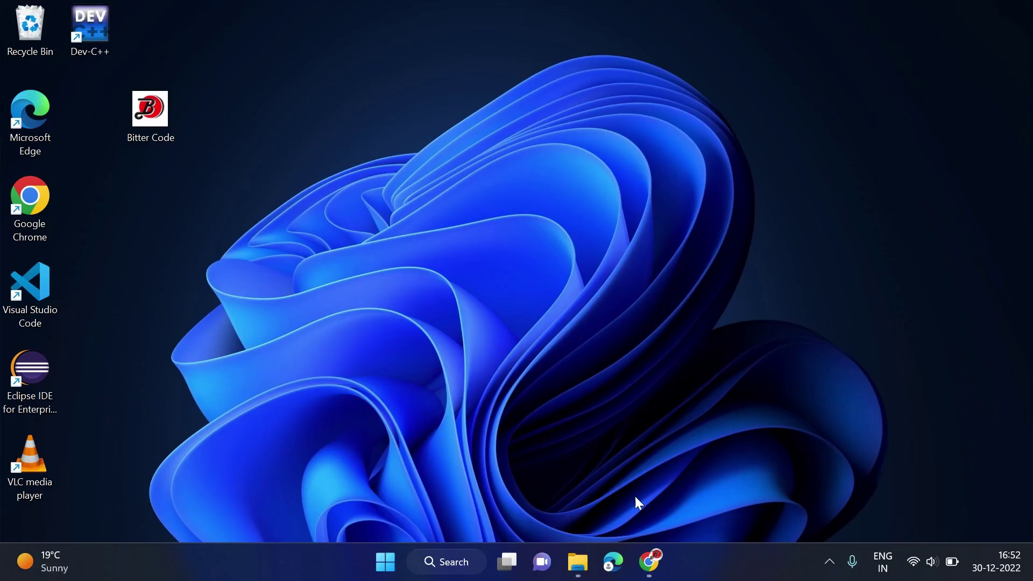
# Switch to Chrome and search Google for "download turbo c++".
pyautogui.click(650, 562)
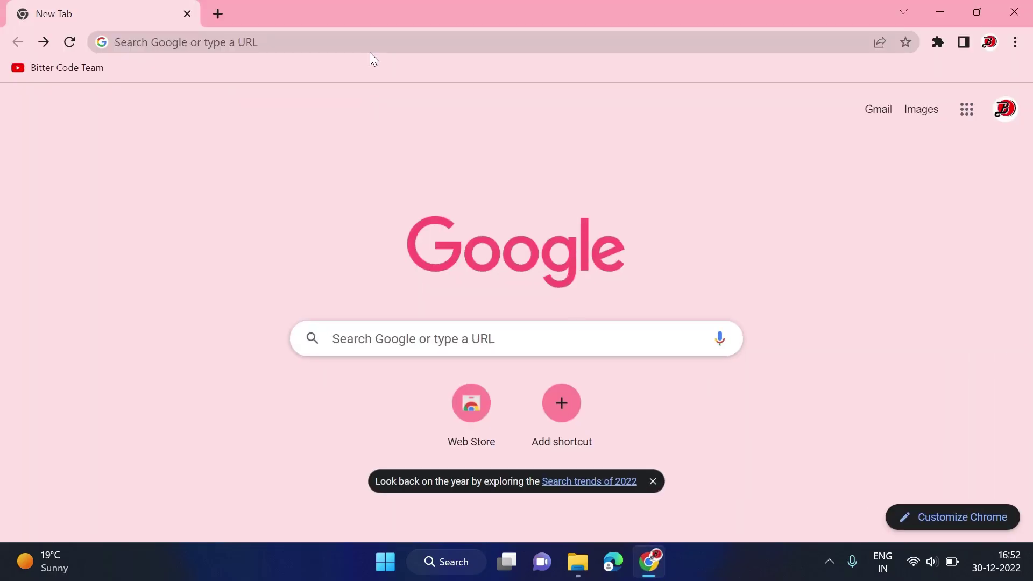
pyautogui.click(371, 42)
pyautogui.write('dow')
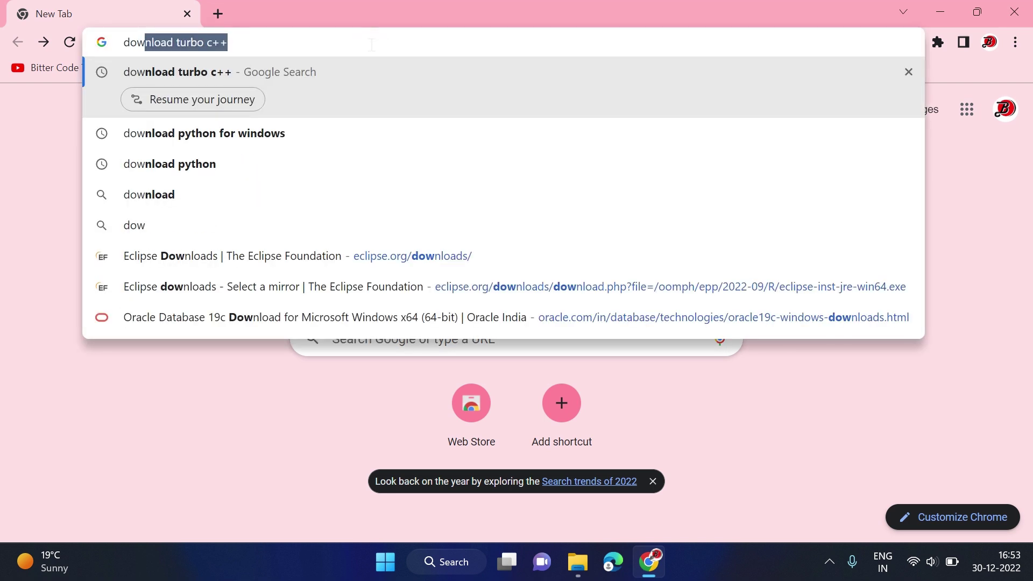
pyautogui.press('Return')
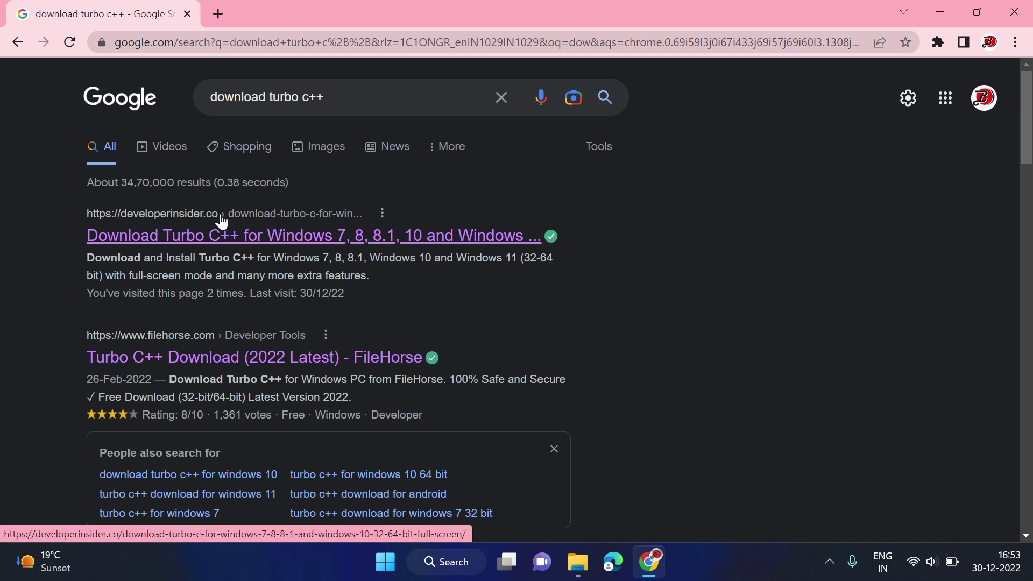
# Open the developerinsider.co Turbo C++ page, download the Turbo C++ 3.2 zip, and close the download tab.
pyautogui.click(282, 238)
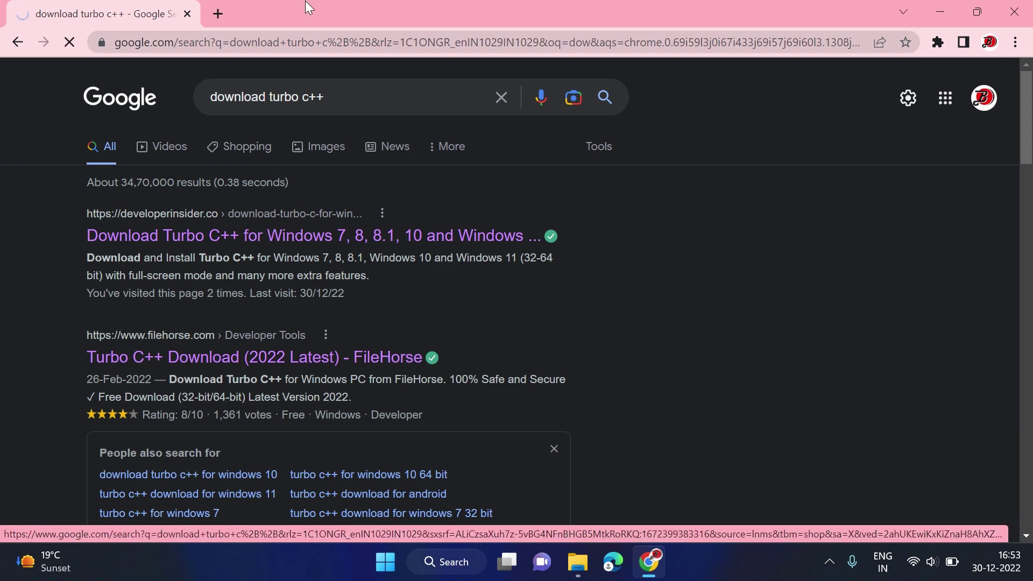
pyautogui.scroll(-4, 388, 327)
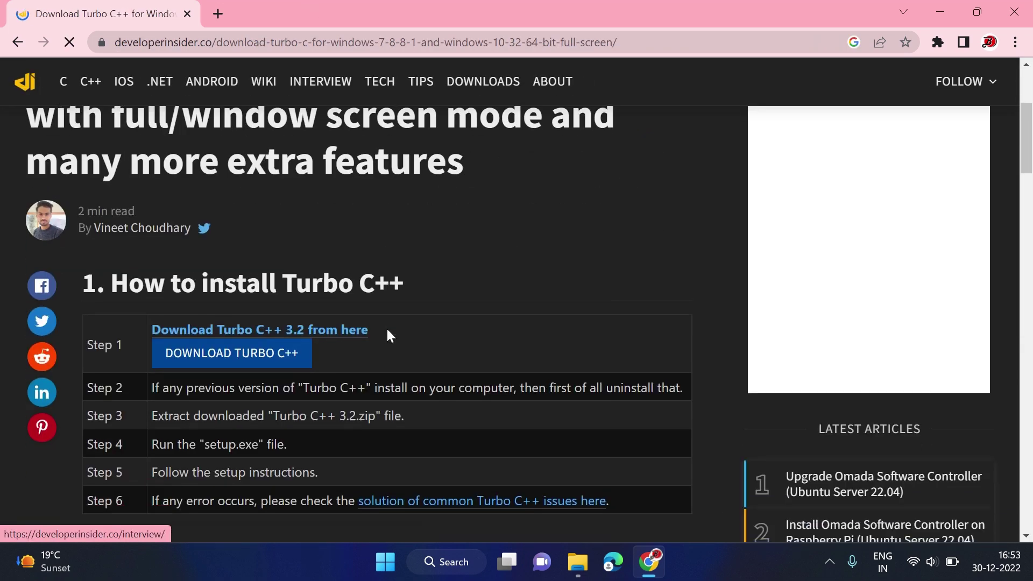
pyautogui.click(258, 360)
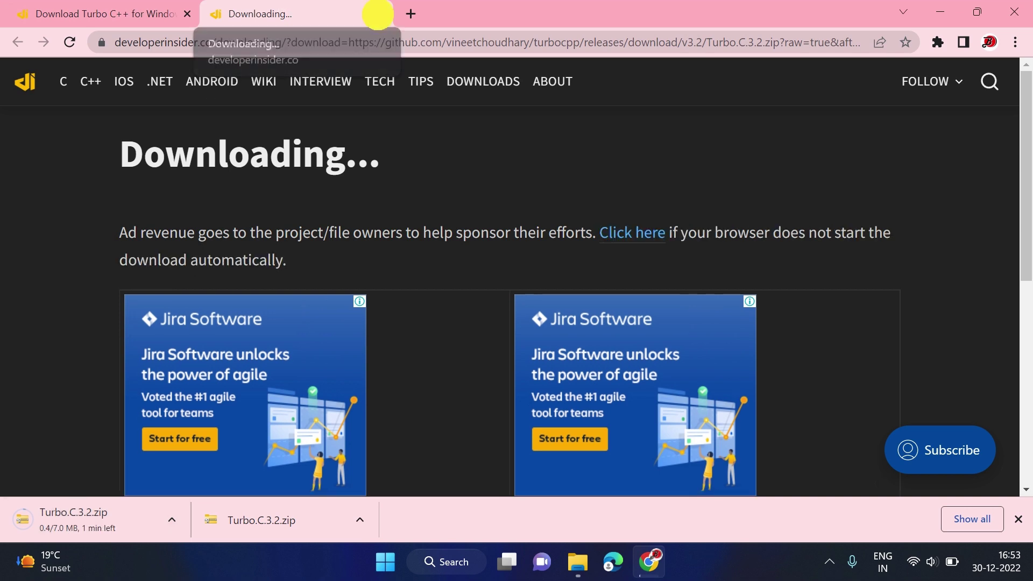
pyautogui.click(380, 14)
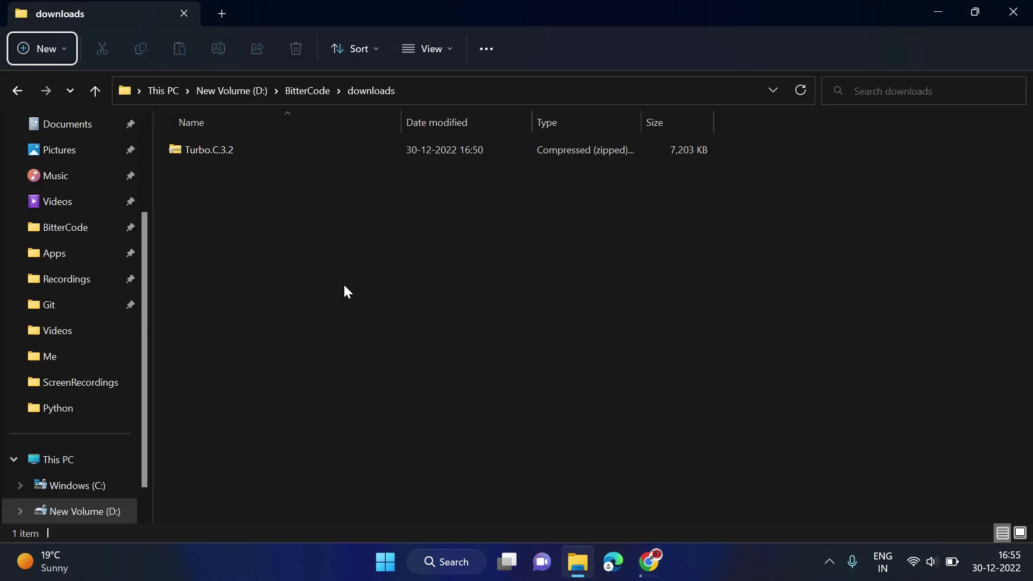
# Extract the downloaded Turbo.C.3.2 zip archive to D:\BitterCode\downloads\Turbo.C.3.2 and show the extracted files.
pyautogui.press('Tab')
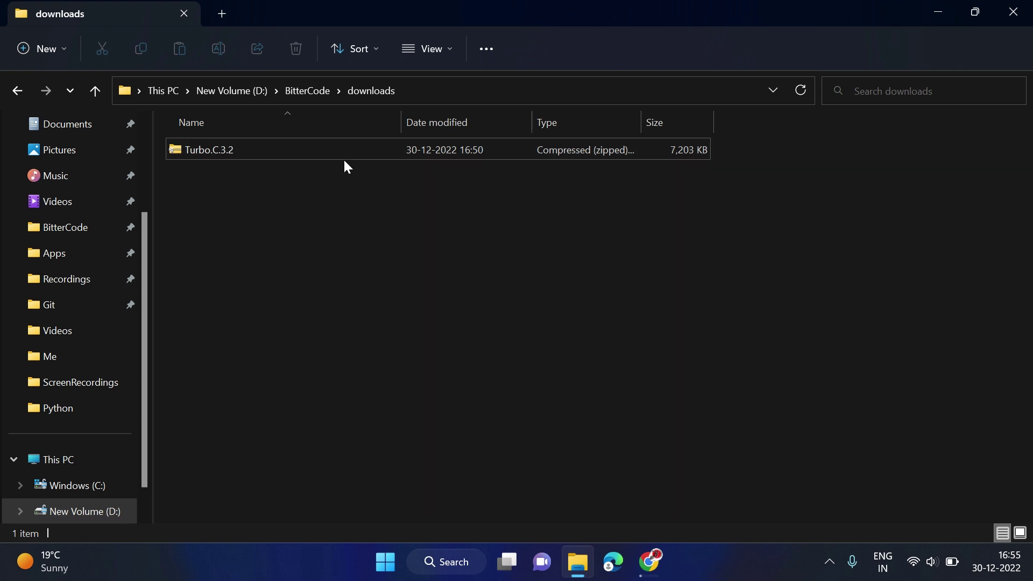
pyautogui.rightClick(332, 151)
pyautogui.click(296, 151)
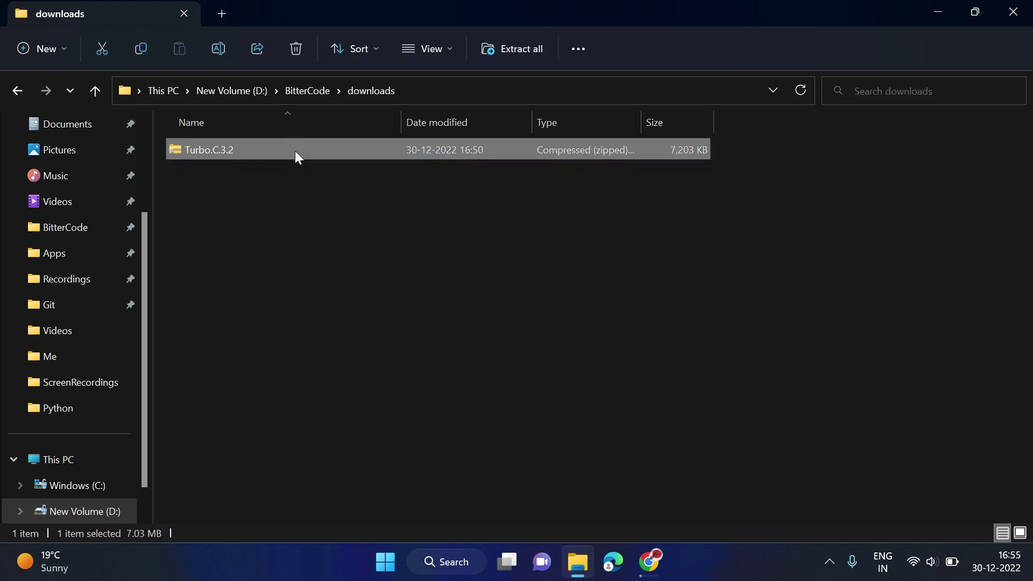
pyautogui.rightClick(295, 152)
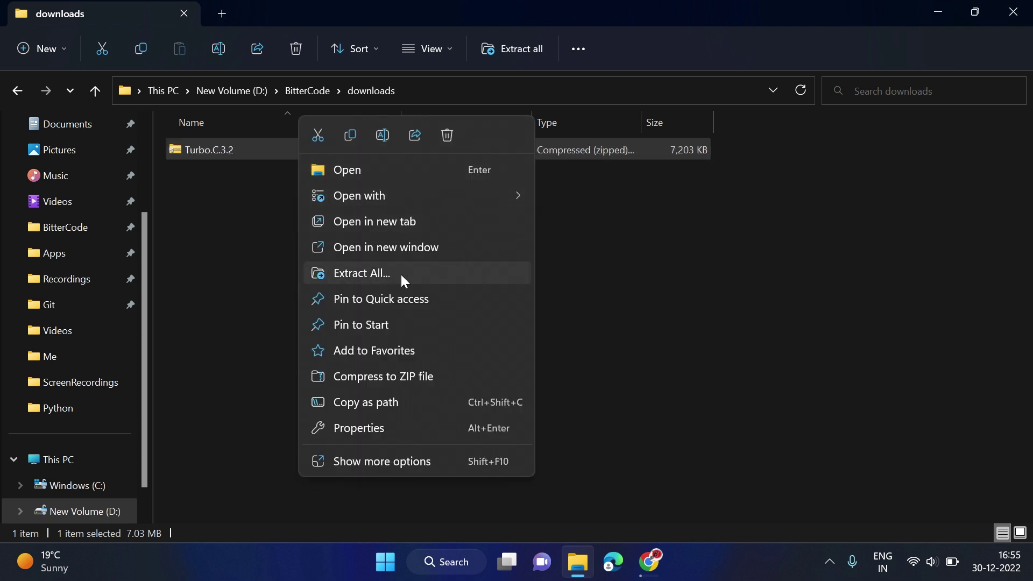
pyautogui.click(384, 272)
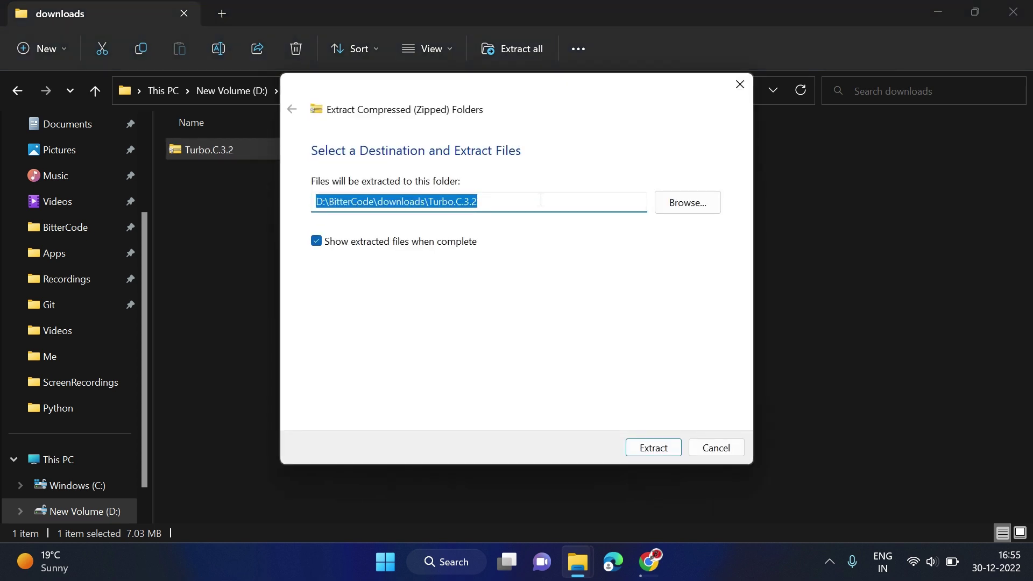
pyautogui.click(654, 448)
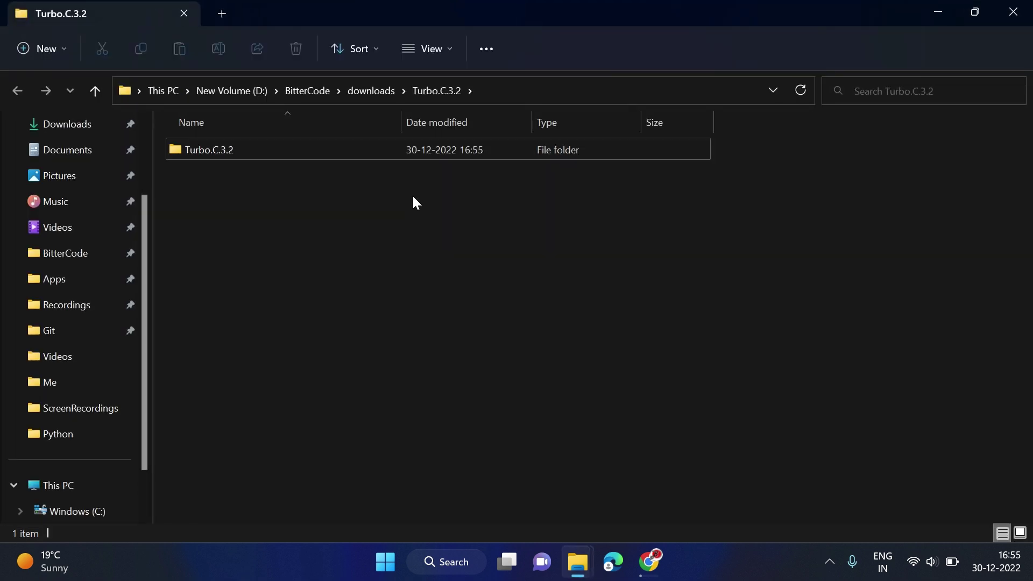
# Open the extracted Turbo.C.3.2 folder and run the Turbo C++ 3.2 Windows Installer package.
pyautogui.doubleClick(243, 147)
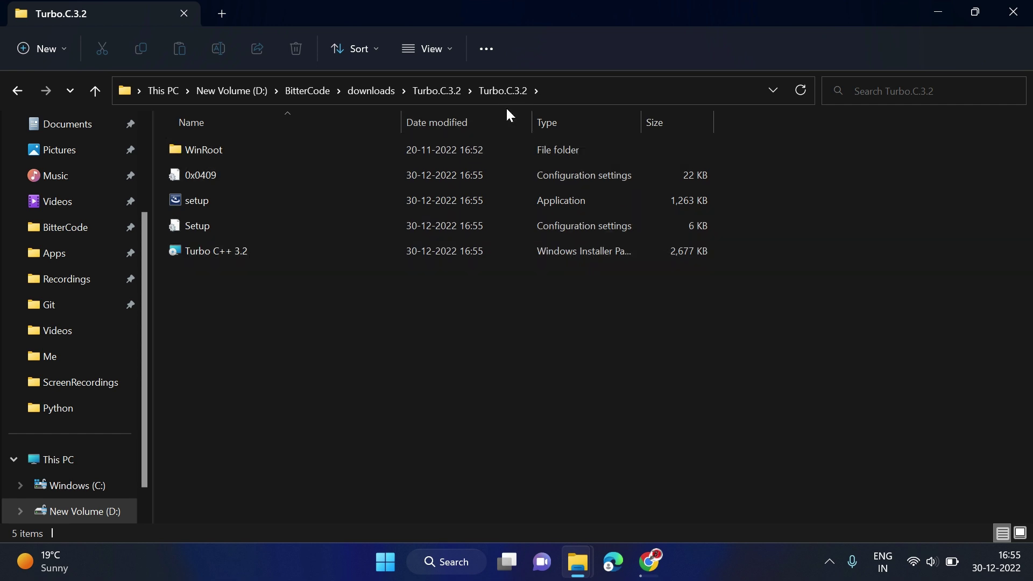
pyautogui.moveTo(535, 123); pyautogui.dragTo(577, 122)
pyautogui.doubleClick(254, 254)
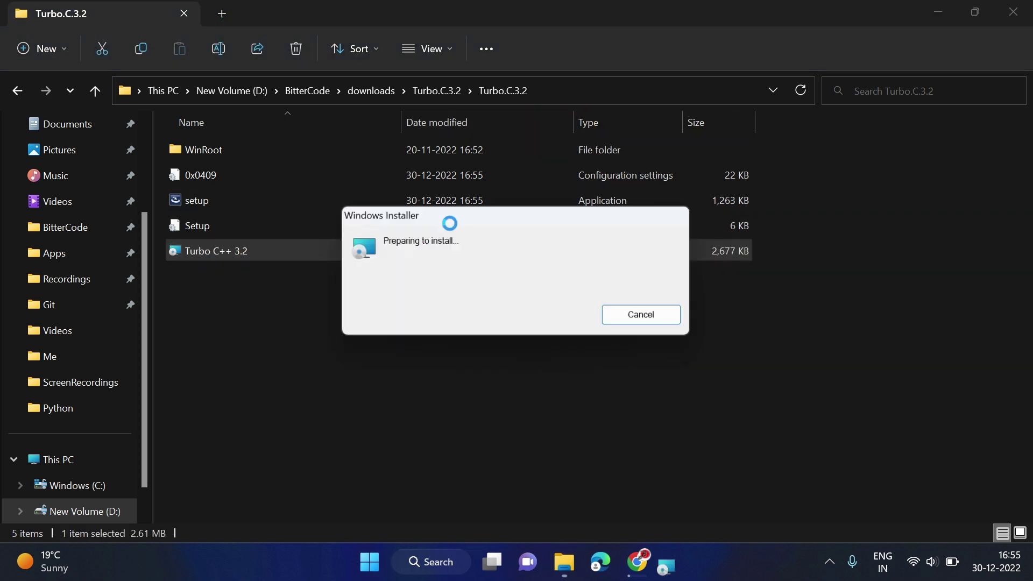
pyautogui.moveTo(503, 120); pyautogui.dragTo(465, 108)
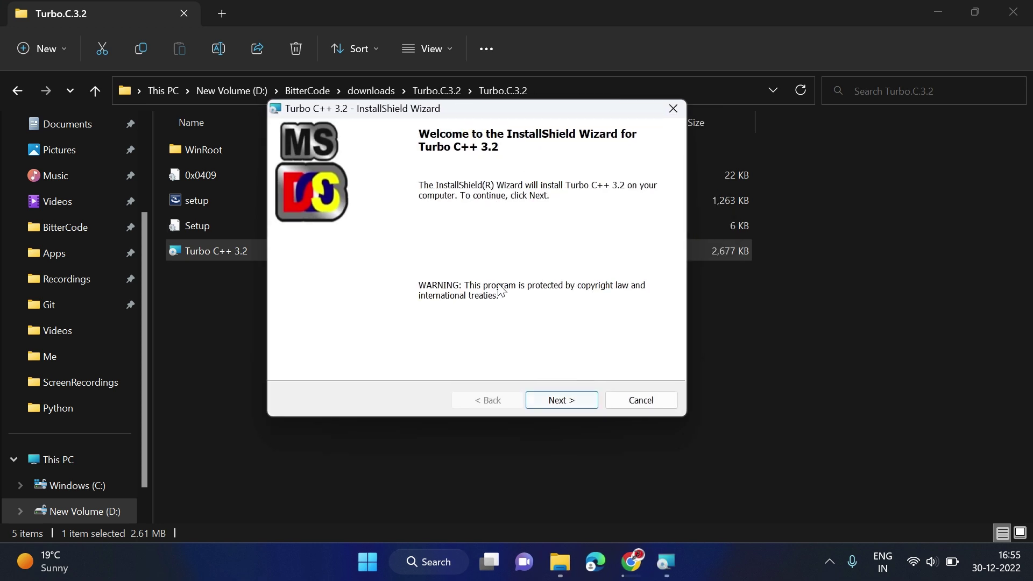
# Accept the license agreement in the Turbo C++ 3.2 wizard and install it with the Typical setup in C:\TURBOC3\.
pyautogui.click(583, 406)
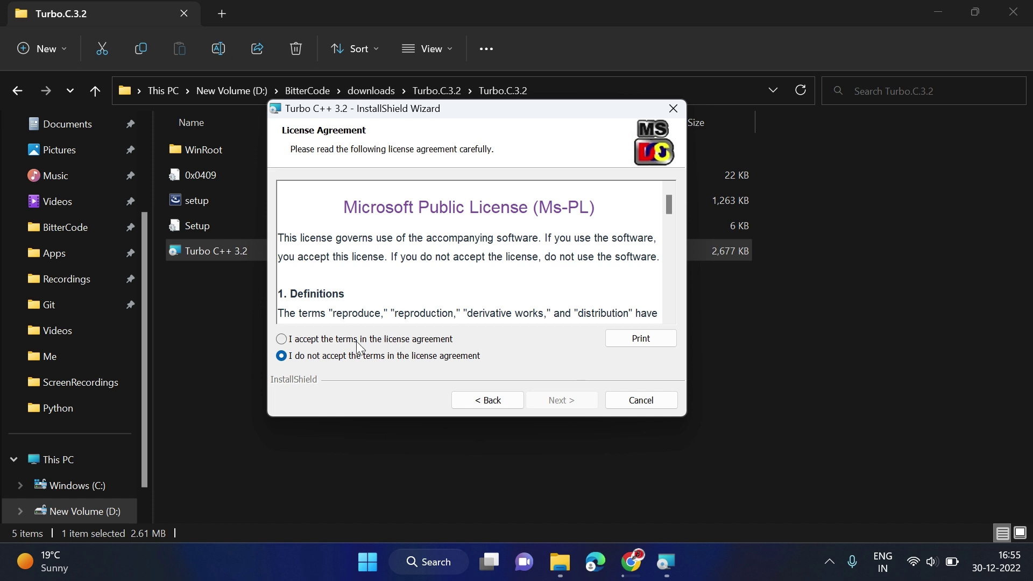
pyautogui.click(393, 339)
pyautogui.click(579, 403)
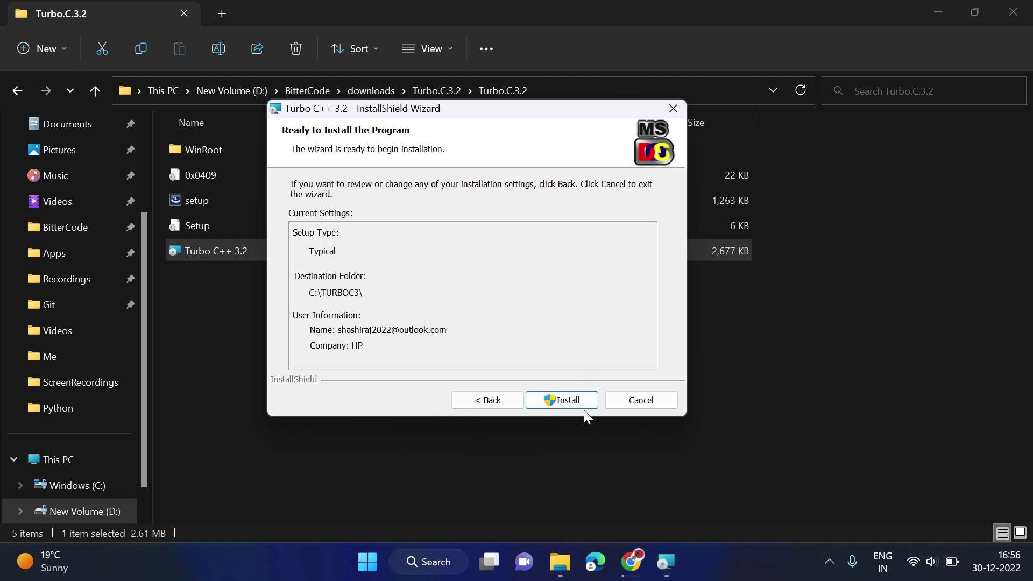
pyautogui.click(571, 404)
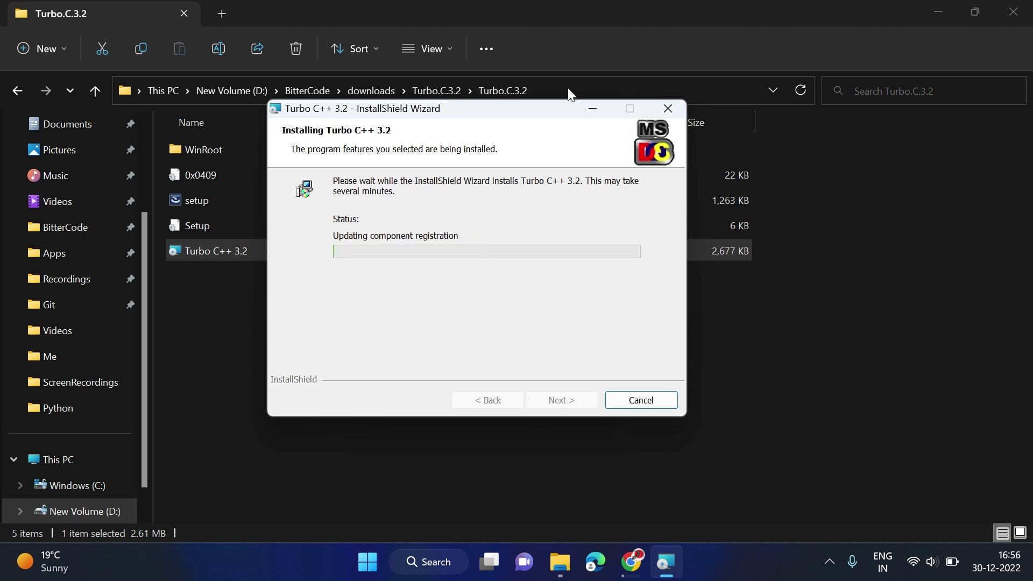
# Minimize the File Explorer windows and move the Turbo C++ desktop shortcut beside the Google Chrome icon.
pyautogui.click(940, 7)
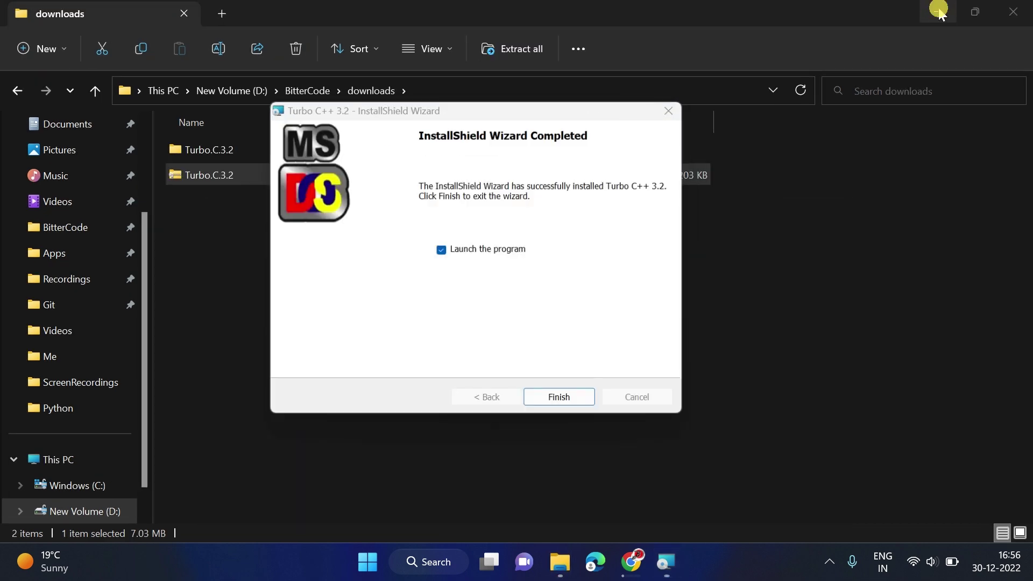
pyautogui.click(939, 8)
pyautogui.click(941, 10)
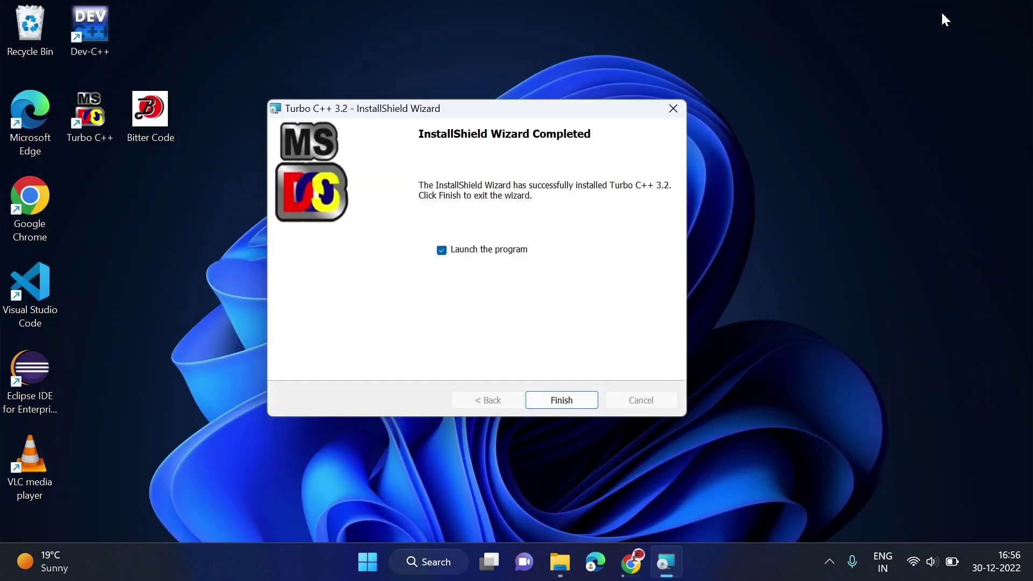
pyautogui.moveTo(473, 113); pyautogui.dragTo(535, 100)
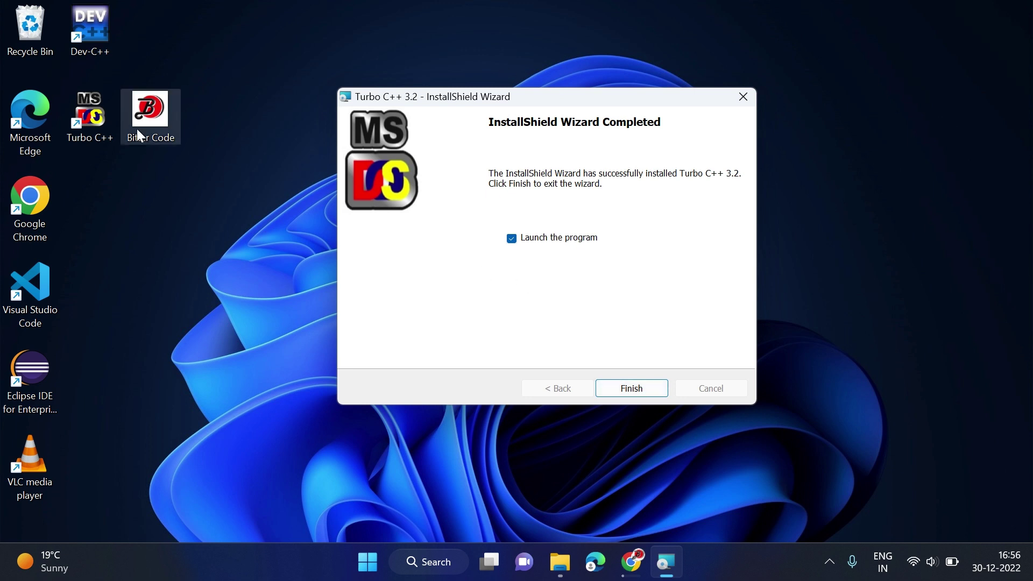
pyautogui.moveTo(86, 134); pyautogui.dragTo(121, 205)
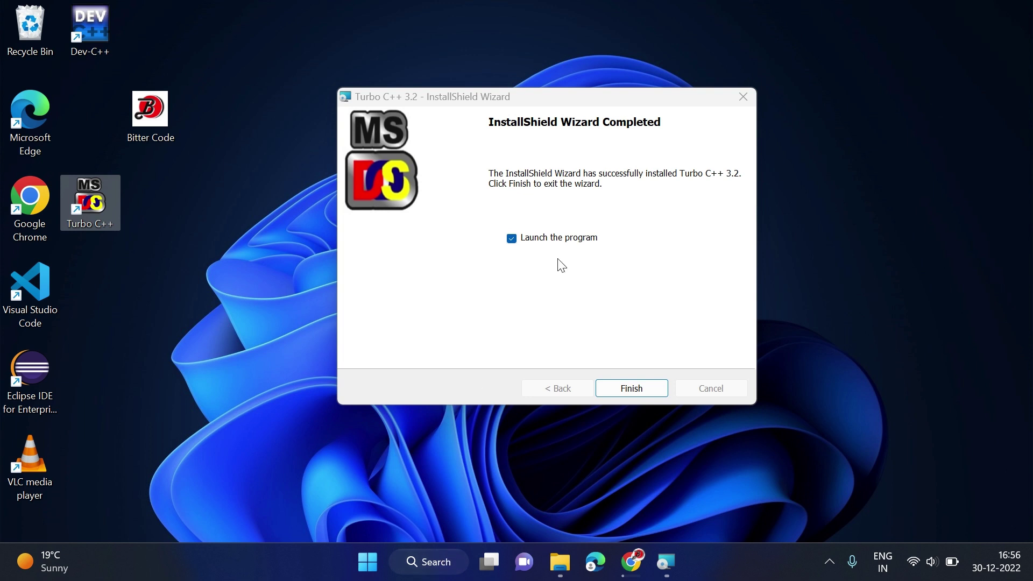
# Finish the installation wizard with Launch the program enabled and start Turbo C++ in full screen mode.
pyautogui.click(641, 391)
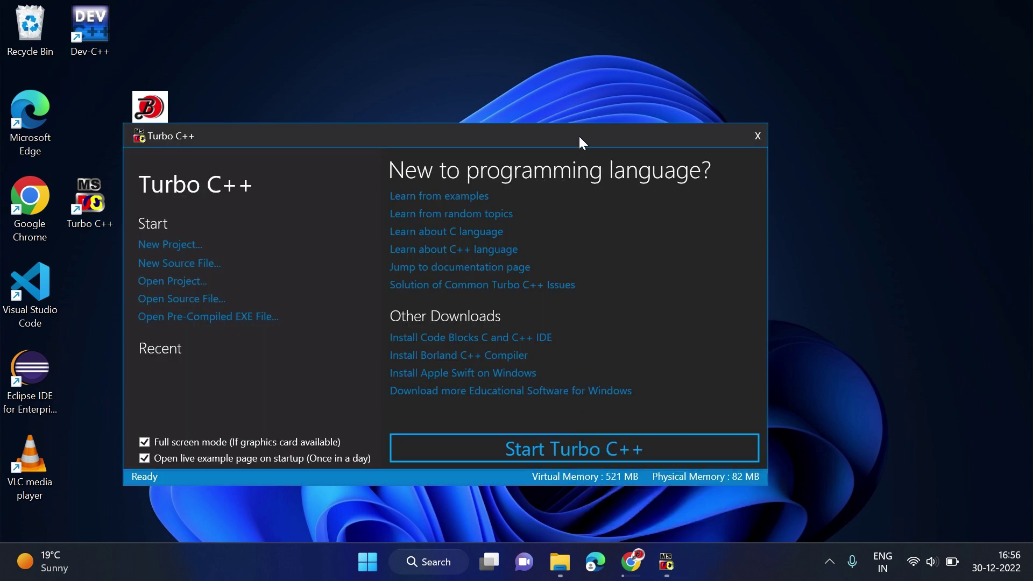
pyautogui.moveTo(579, 137); pyautogui.dragTo(603, 50)
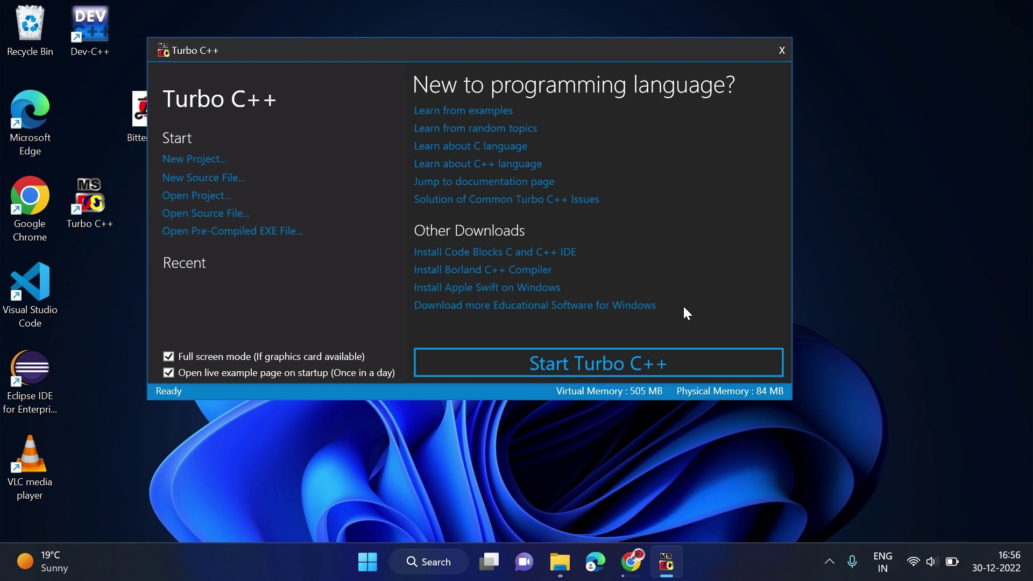
pyautogui.click(622, 370)
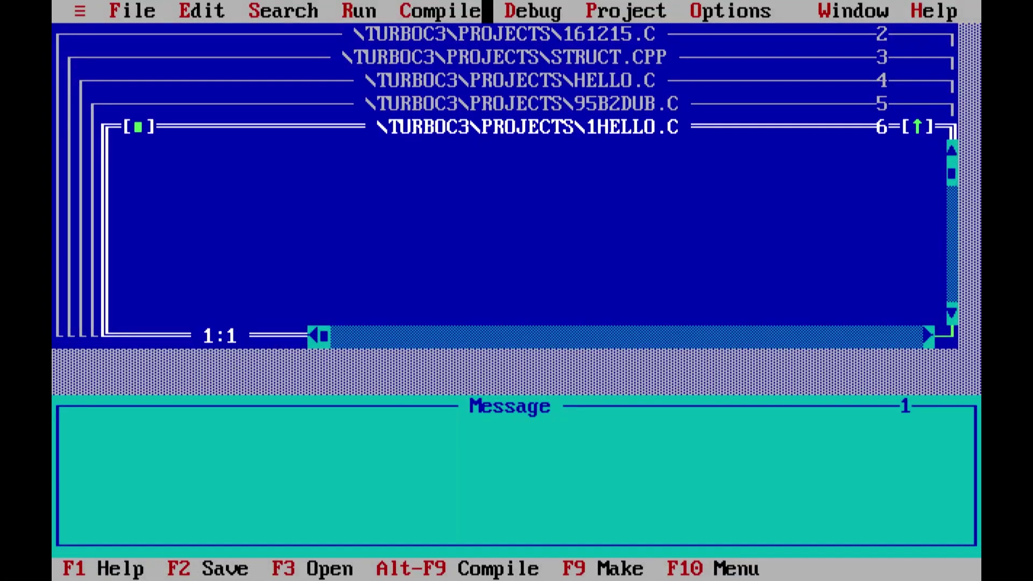
# Maximize the 1HELLO.C editor window and remove the stray "55" from its text.
pyautogui.moveTo(671, 127)
pyautogui.mouseDown()
pyautogui.moveTo(314, 11)
pyautogui.moveTo(486, 290)
pyautogui.moveTo(662, 56)
pyautogui.moveTo(661, 127)
pyautogui.mouseUp()
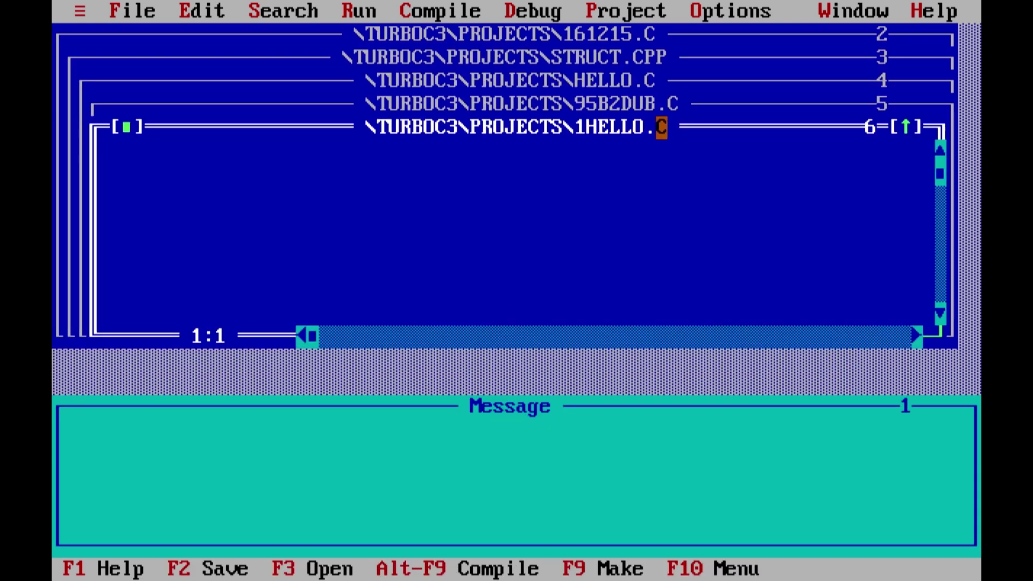
pyautogui.click(418, 221)
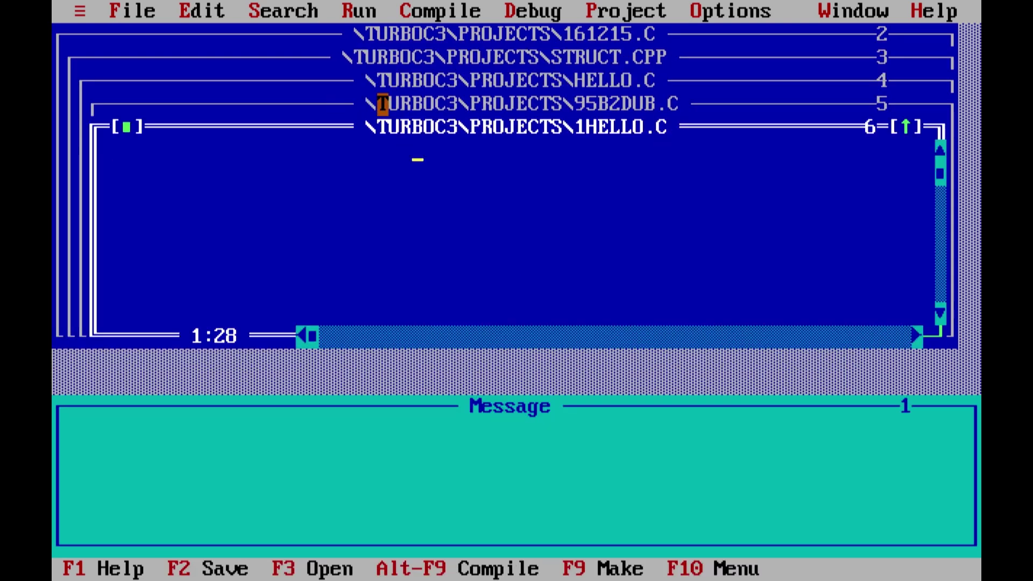
pyautogui.press('F5')
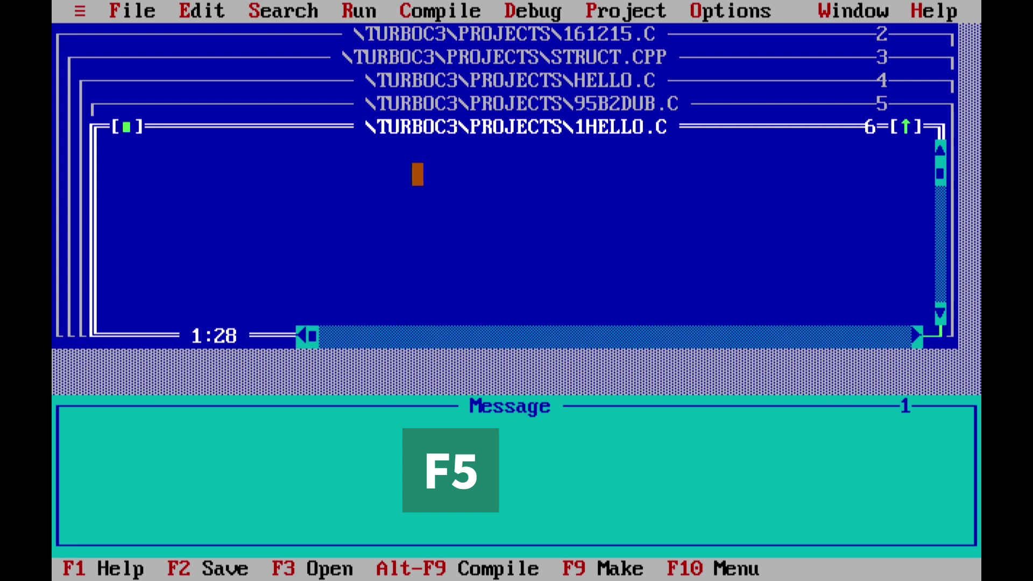
pyautogui.write('55')
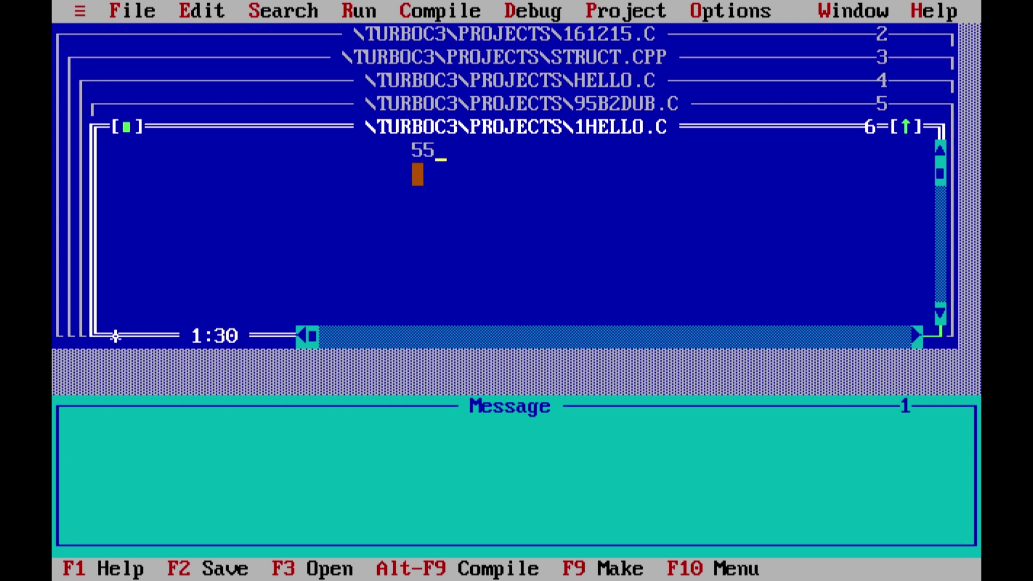
pyautogui.press('F5')
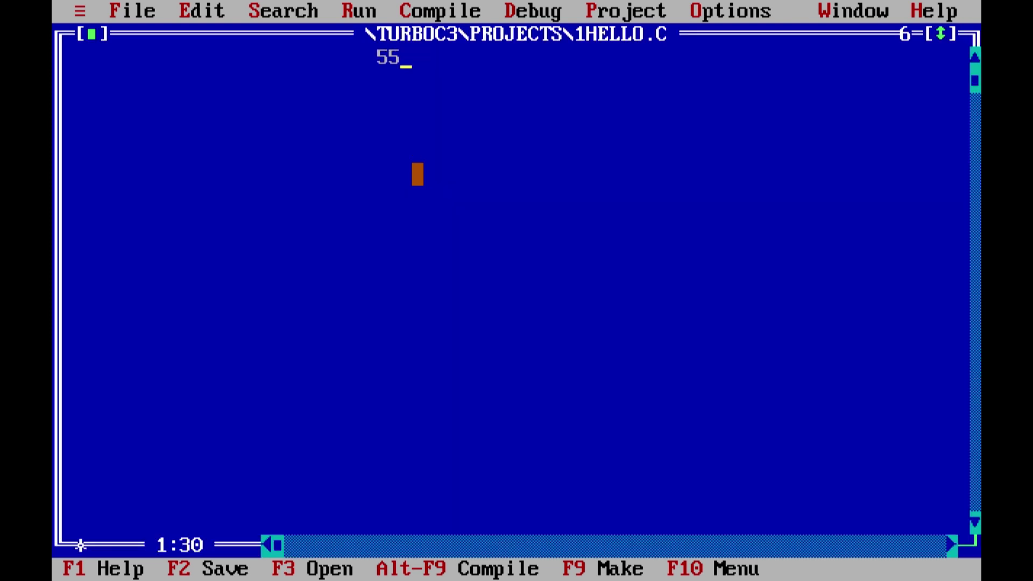
pyautogui.press('BackSpace')
pyautogui.press('BackSpace')
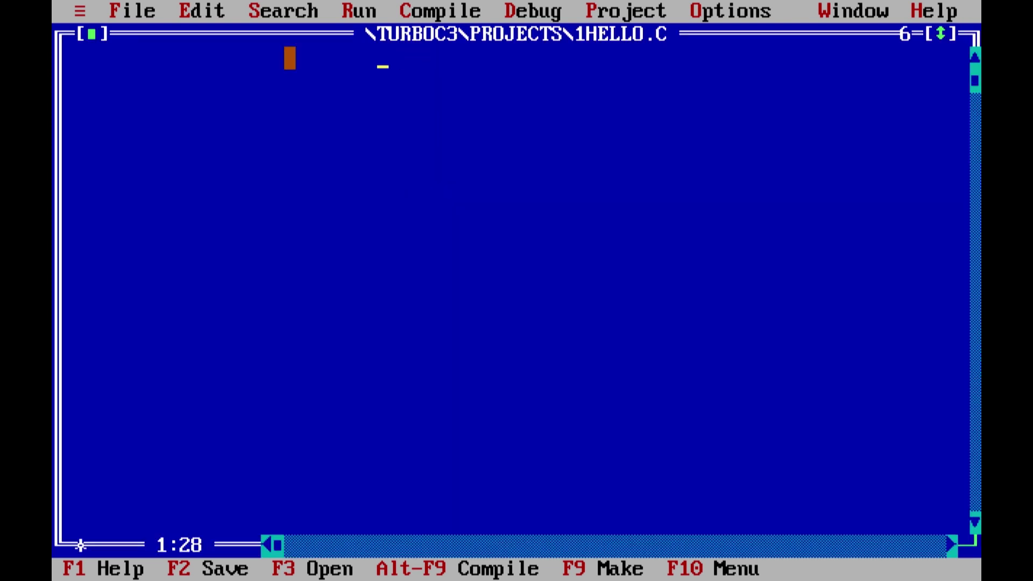
# Create a new source file in its own edit window and save it.
pyautogui.click(139, 12)
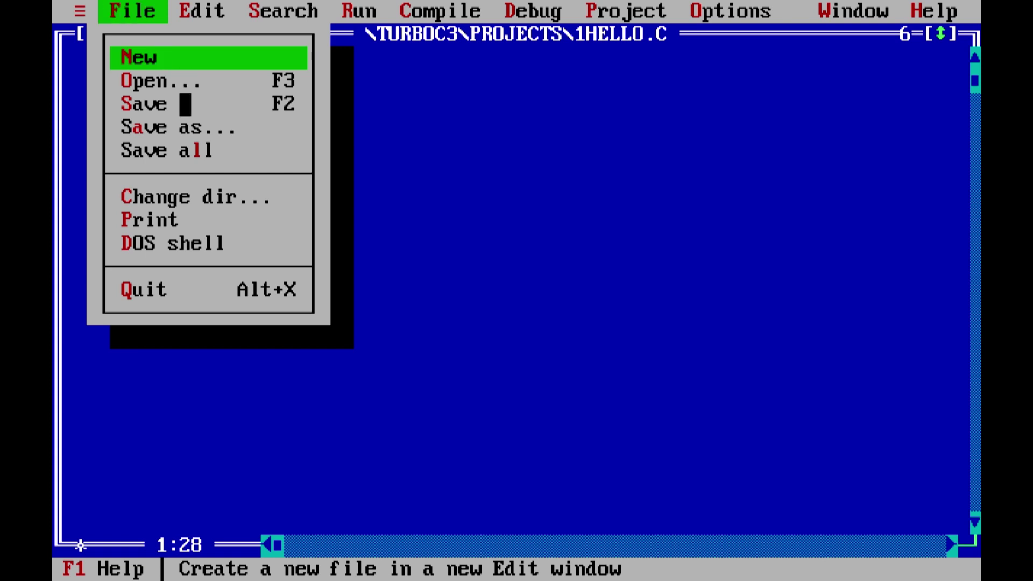
pyautogui.click(162, 58)
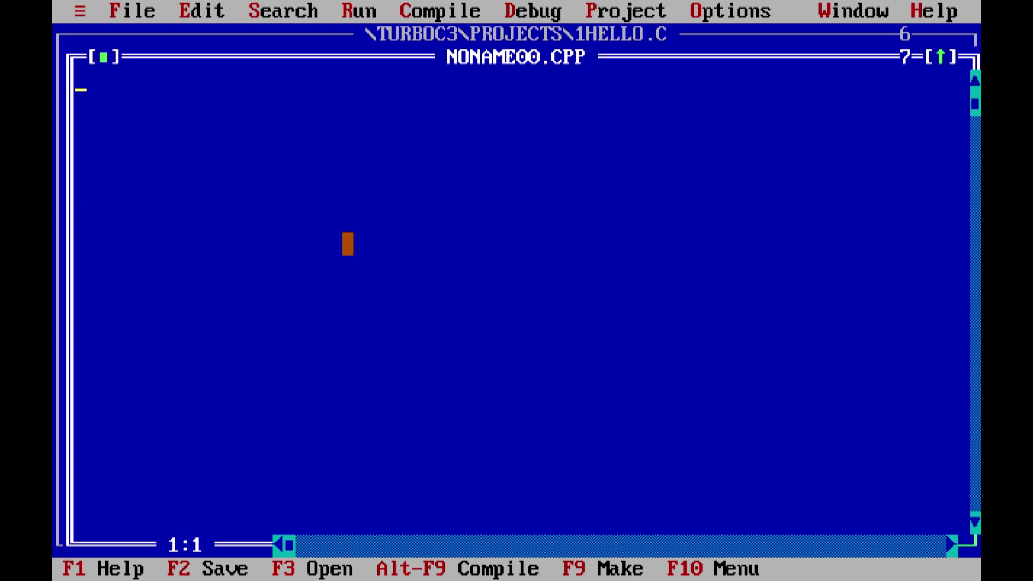
pyautogui.click(128, 12)
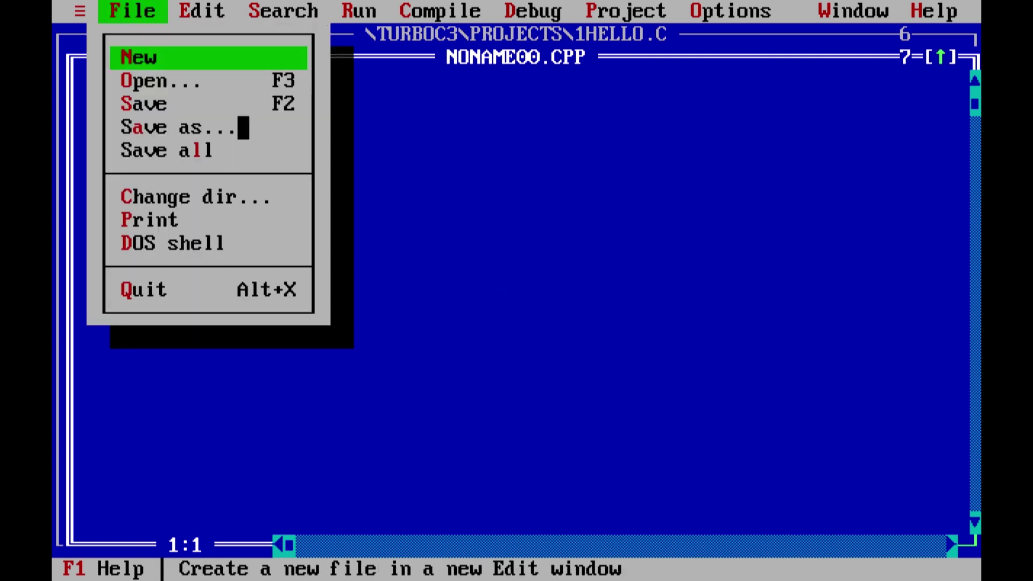
pyautogui.click(182, 102)
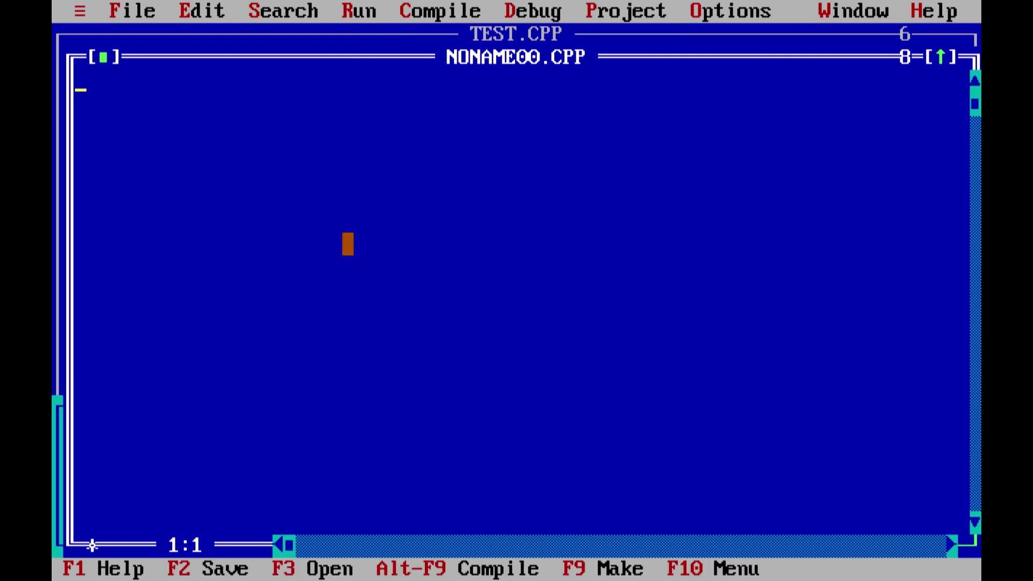
# Enter the header lines "#incluce<stdio.h>" and "#include<conio.h>" at the start of the new source file.
pyautogui.write('#incluc')
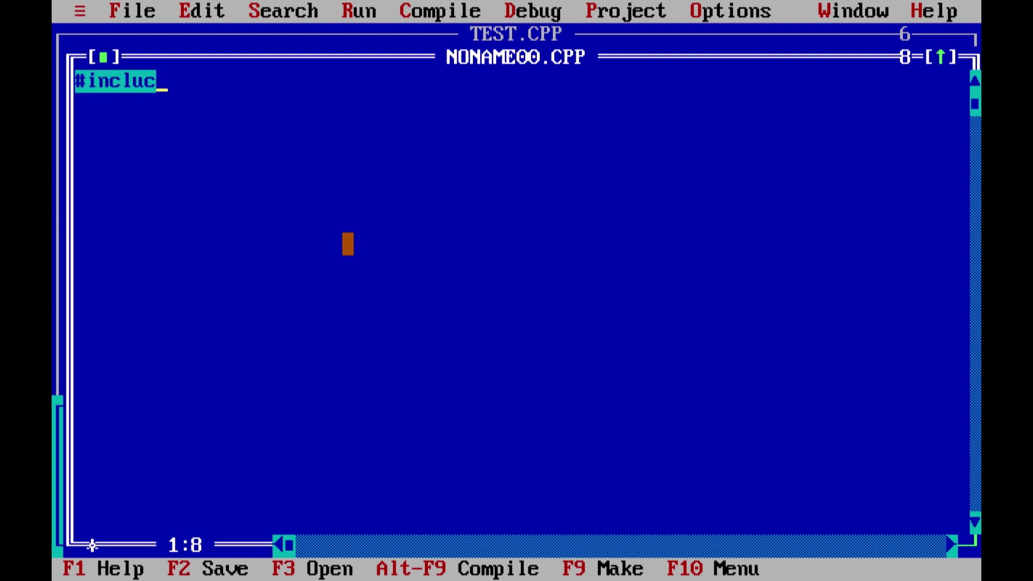
pyautogui.write('e<stdi')
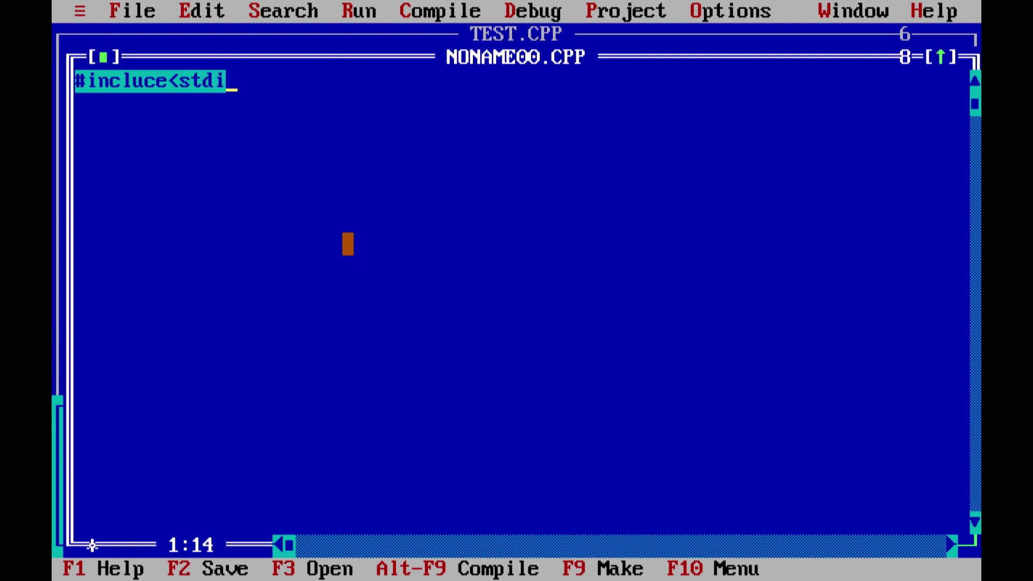
pyautogui.write('o.h>')
pyautogui.press('Return')
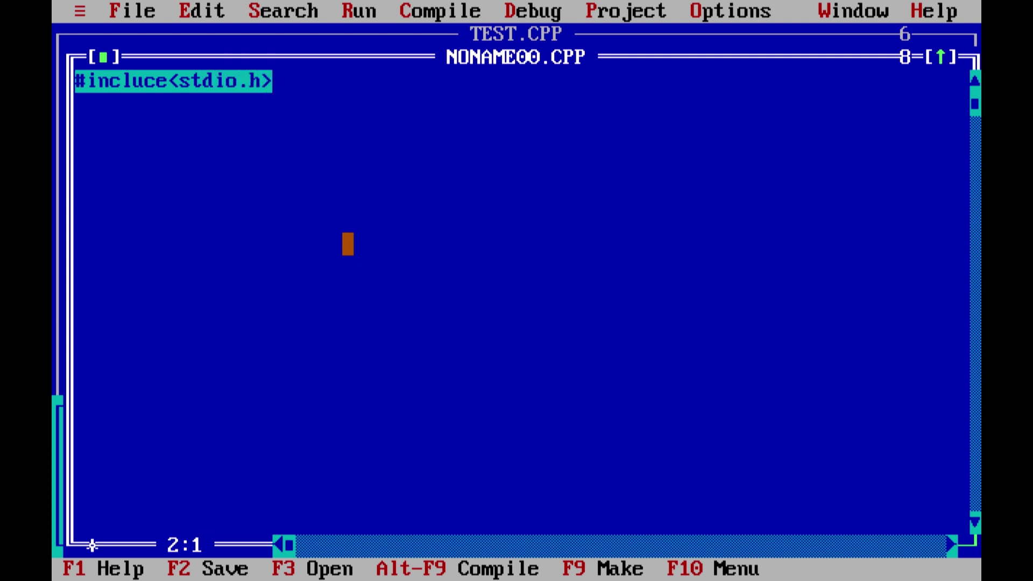
pyautogui.write('#include')
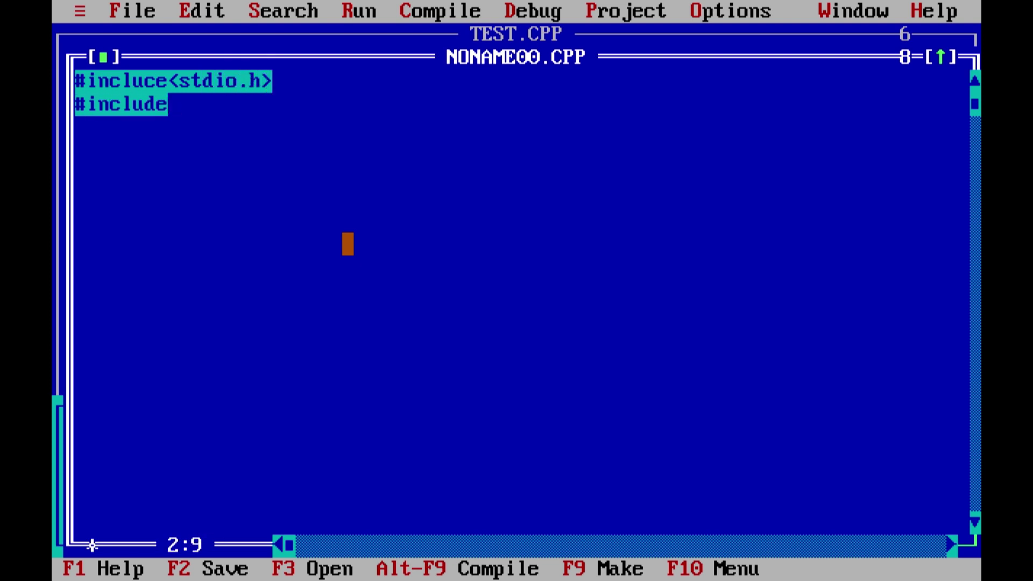
pyautogui.write('<conio.h')
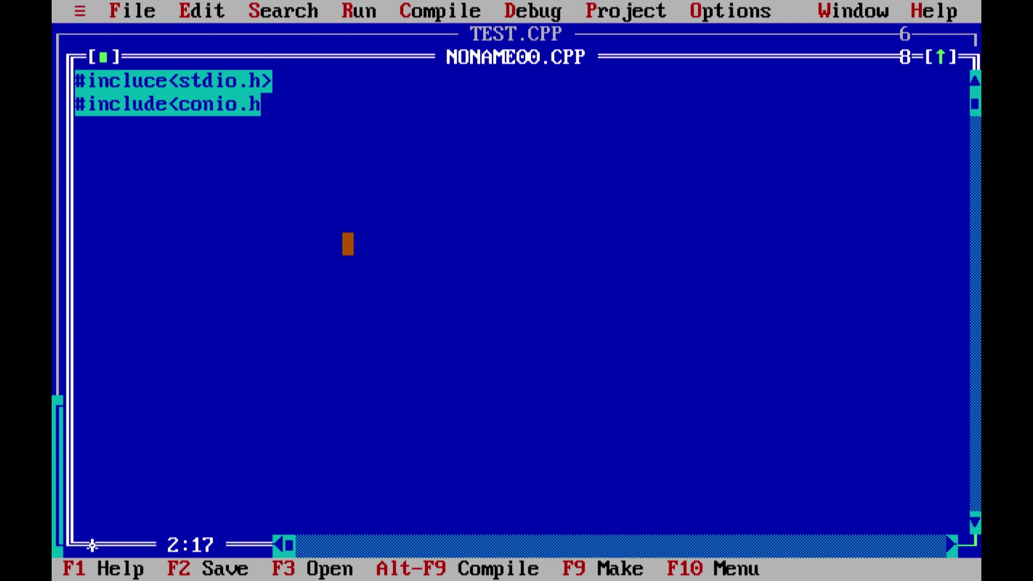
pyautogui.write('>')
pyautogui.press('Return')
# Leave a blank line below the headers and start the function "void main() {" with an indented "clrscr();" statement.
pyautogui.press('BackSpace')
pyautogui.press('BackSpace')
pyautogui.write('vo')
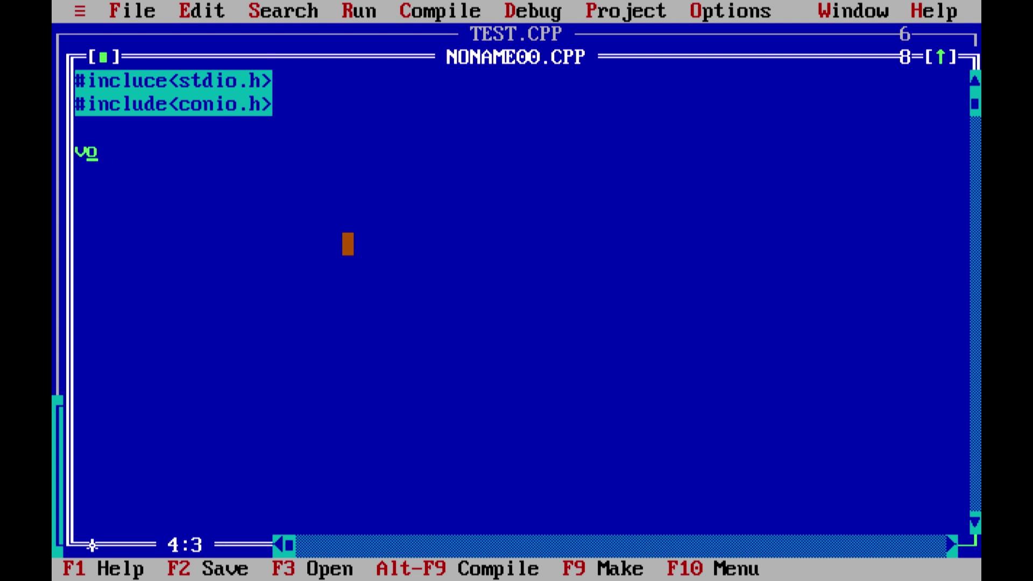
pyautogui.write('id main')
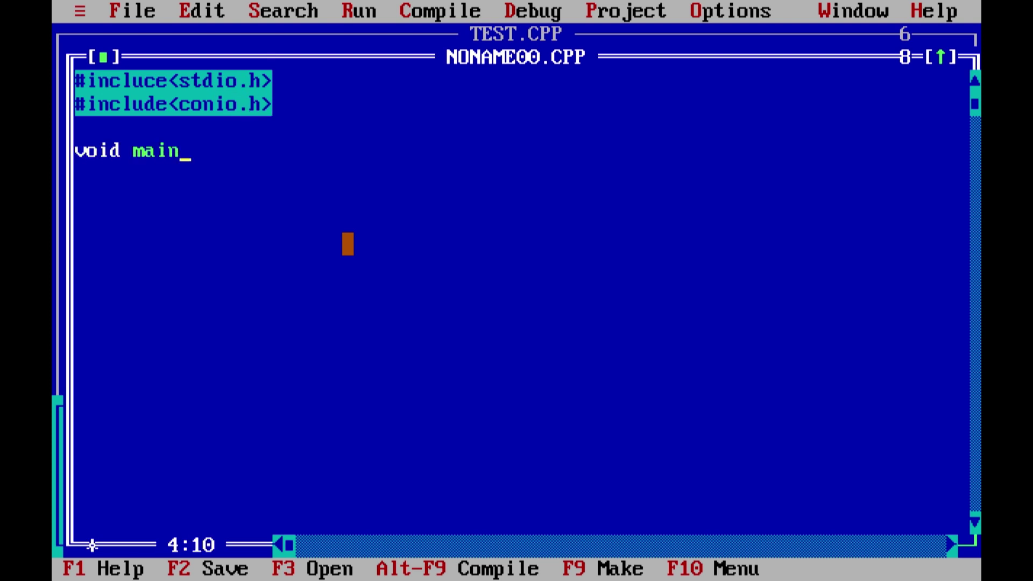
pyautogui.write('() {')
pyautogui.press('Return')
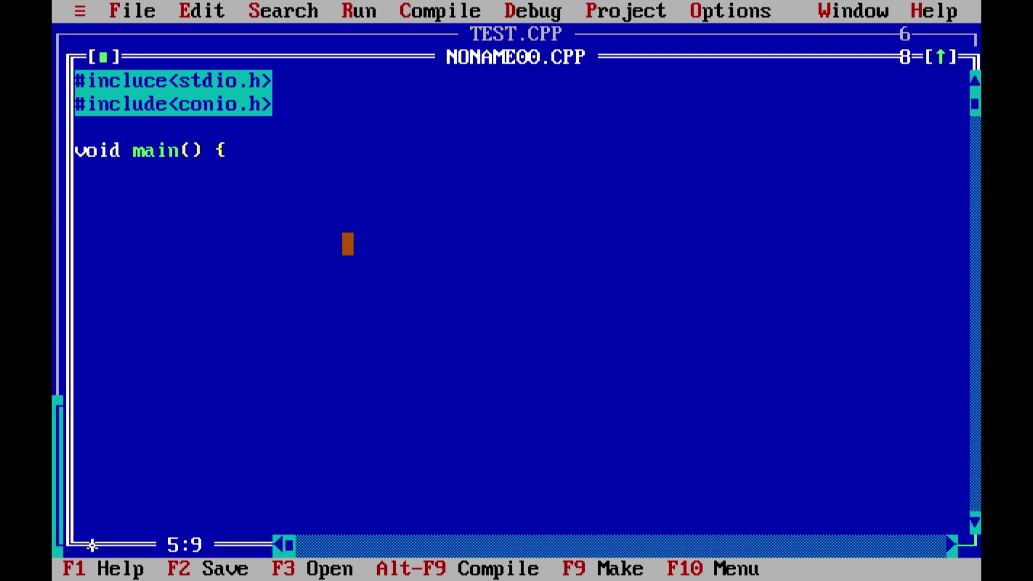
pyautogui.write('clrscr();')
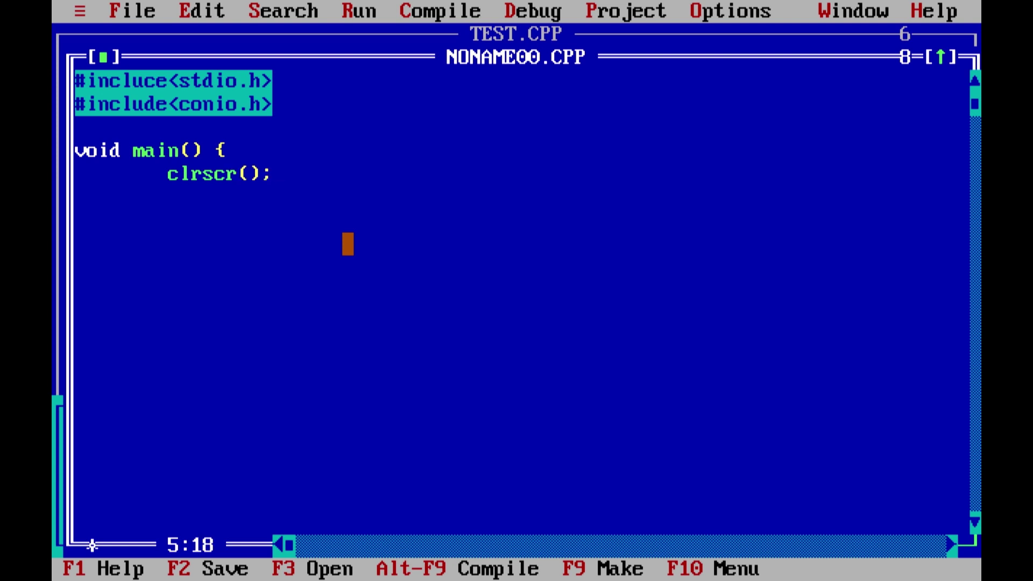
# Add the statement printf("Hello World, Welcome to BitterCode"); below clrscr() at the same indentation.
pyautogui.press('Return')
pyautogui.press('Tab')
pyautogui.press('BackSpace')
pyautogui.write('printf')
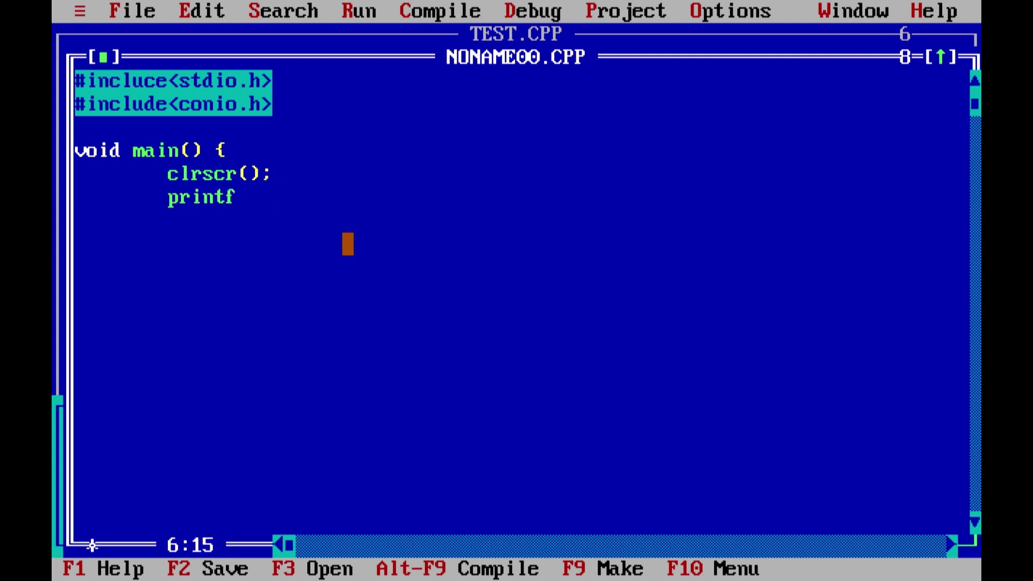
pyautogui.write('("Hello ')
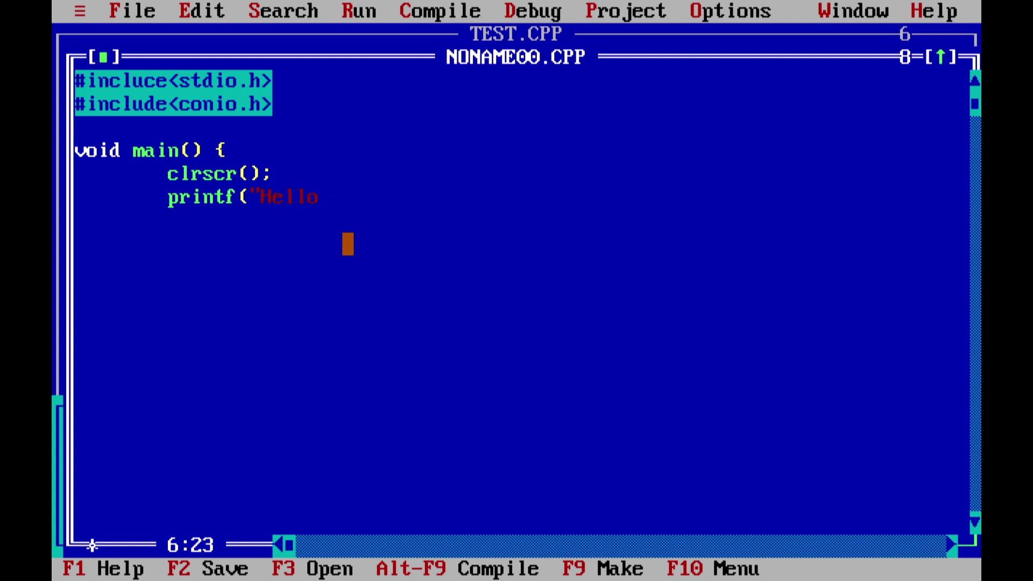
pyautogui.write('World, Wel')
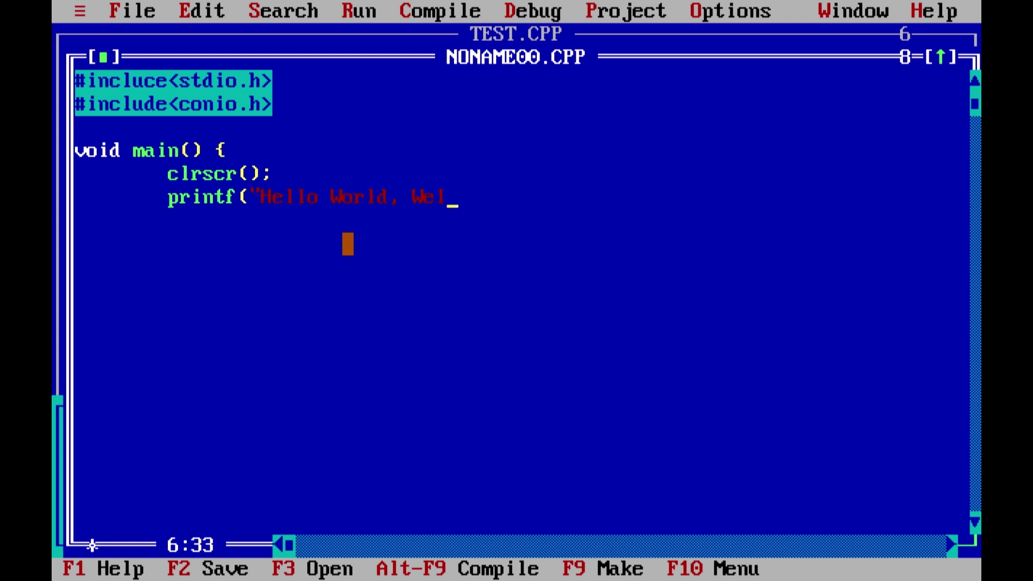
pyautogui.write('come to Bitt')
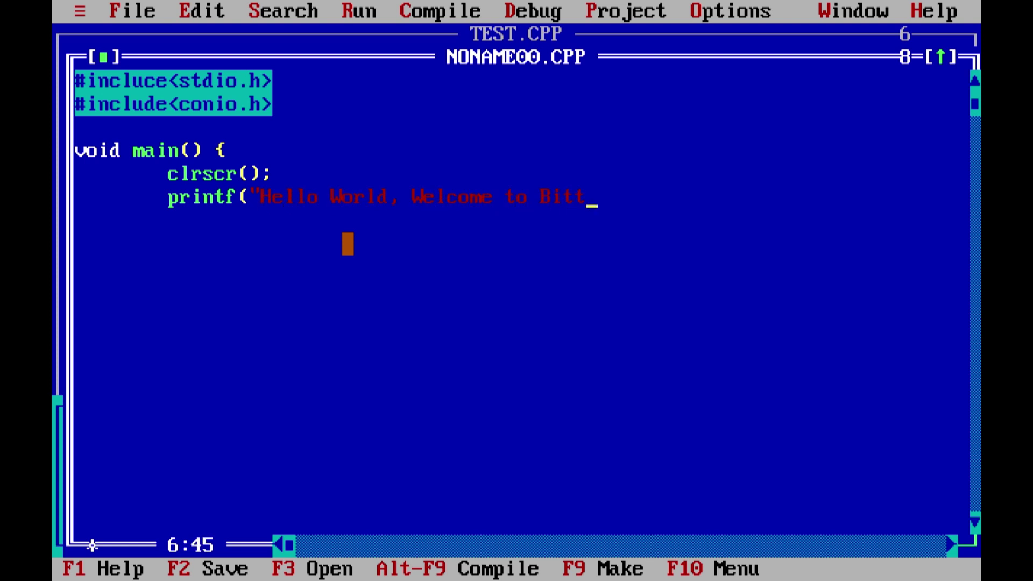
pyautogui.write('erCode"')
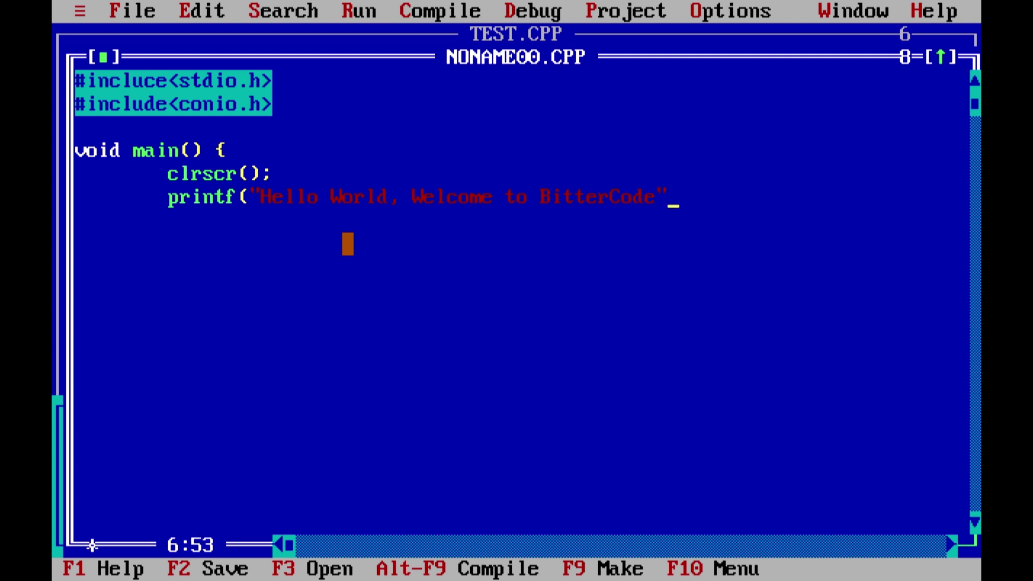
pyautogui.write(');')
# Finish the main function with a "getch();" statement and an unindented closing brace.
pyautogui.press('Return')
pyautogui.write('getch();')
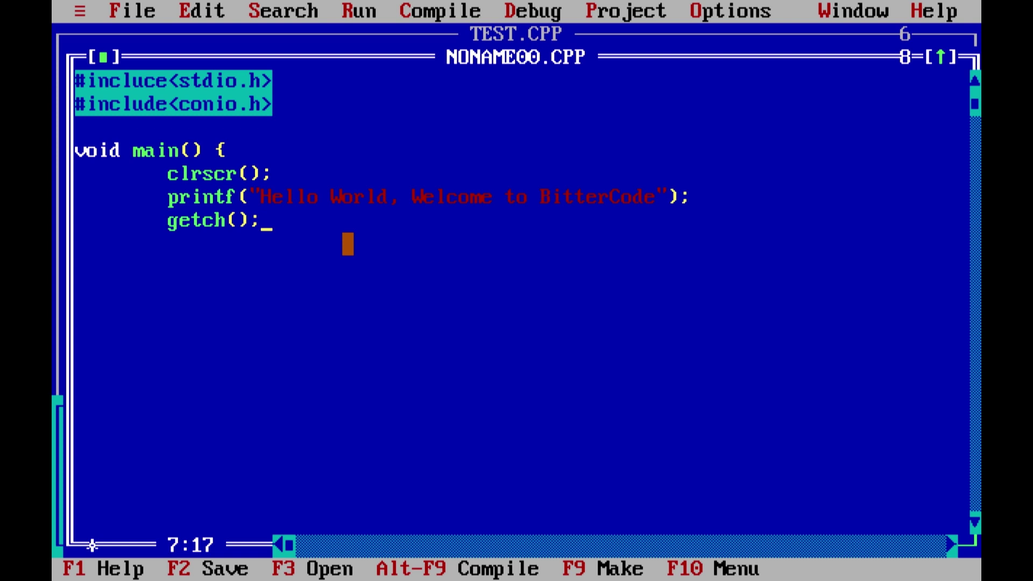
pyautogui.press('Return')
pyautogui.press('BackSpace')
pyautogui.write('}')
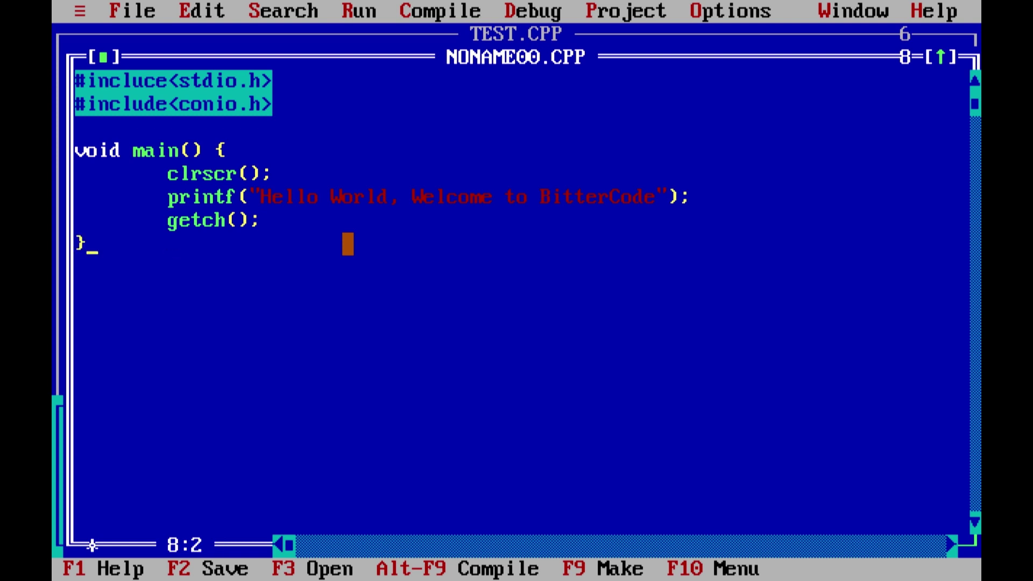
pyautogui.click(360, 245)
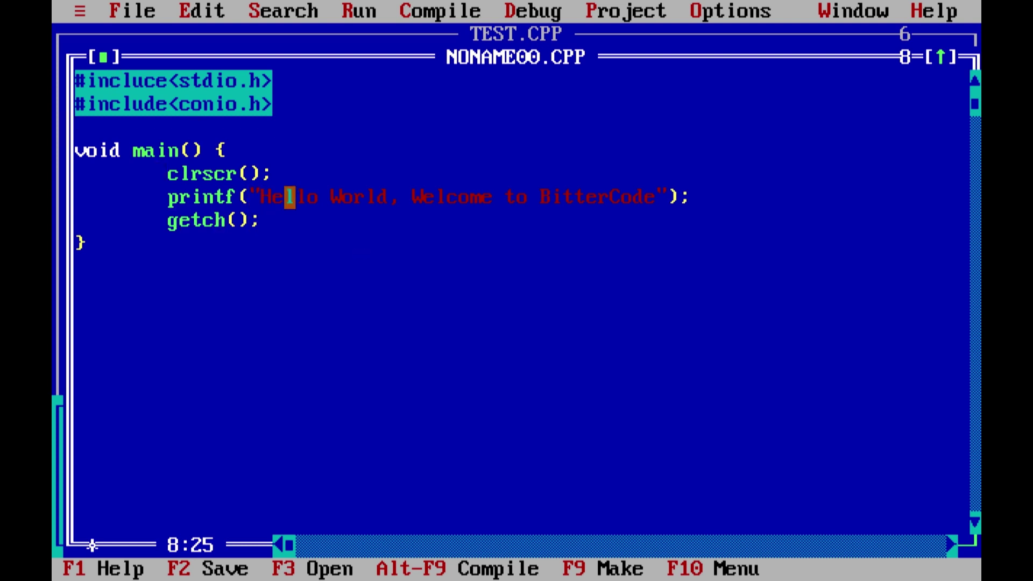
# Save the source file under the new name bittercode.c.
pyautogui.click(138, 10)
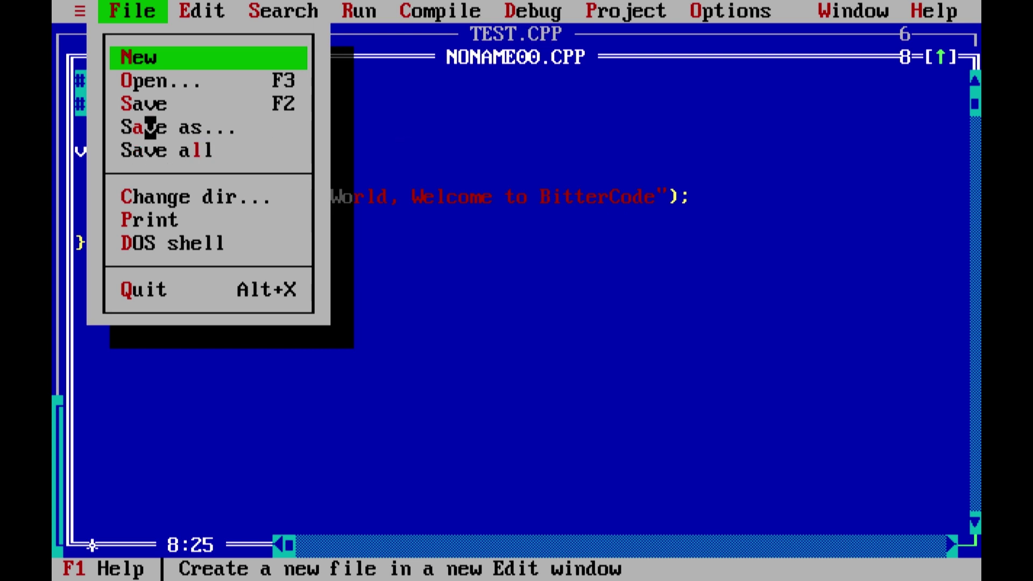
pyautogui.click(185, 128)
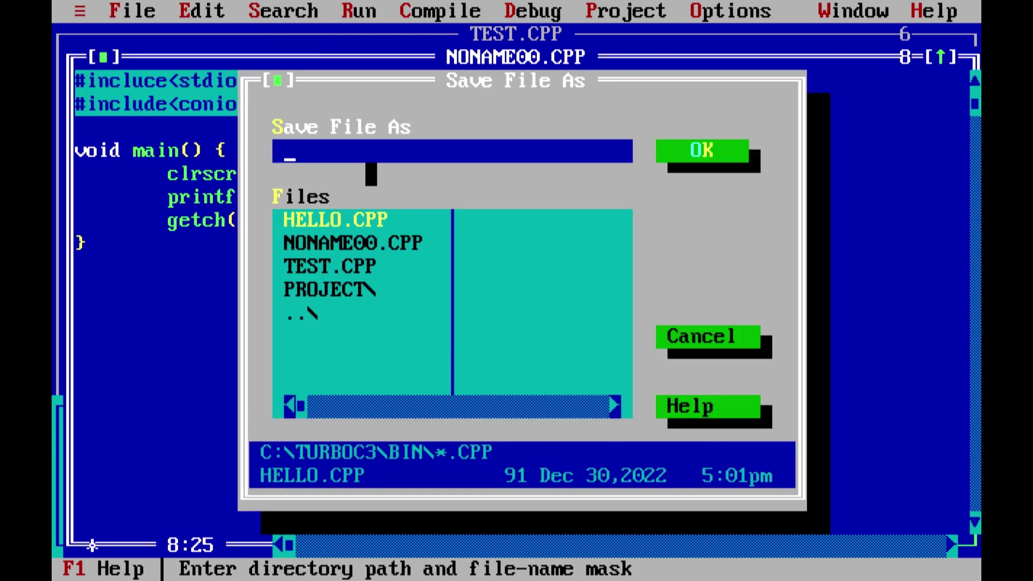
pyautogui.write('bittercode.')
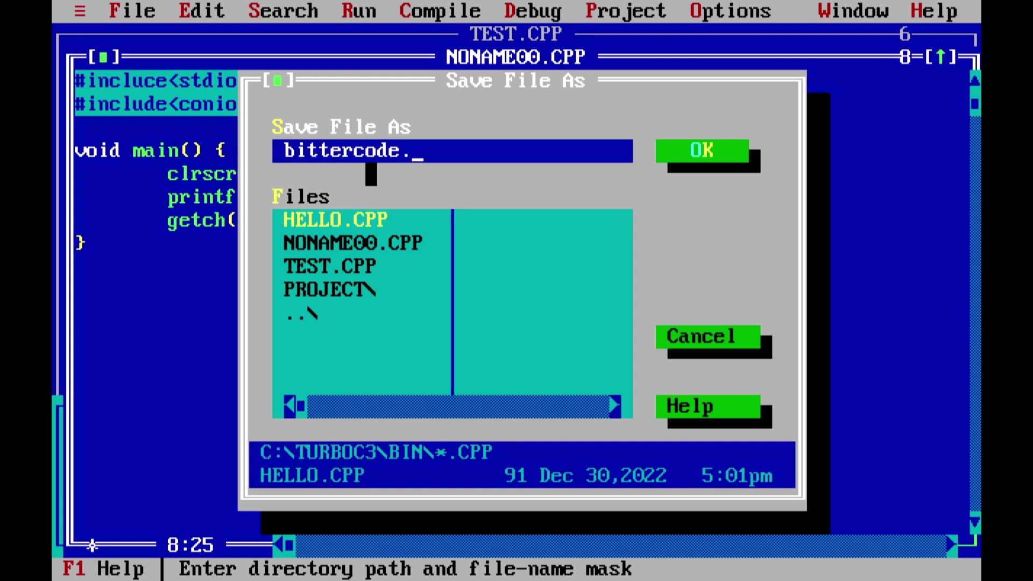
pyautogui.write('c')
pyautogui.click(719, 151)
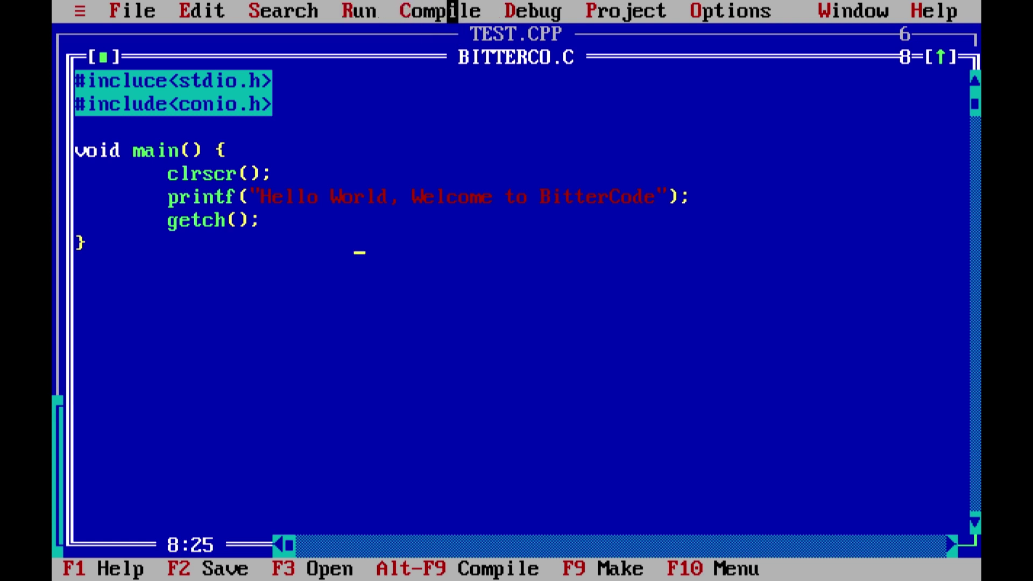
# Compile the saved source file and dismiss the compile summary to show the compiler messages.
pyautogui.click(430, 11)
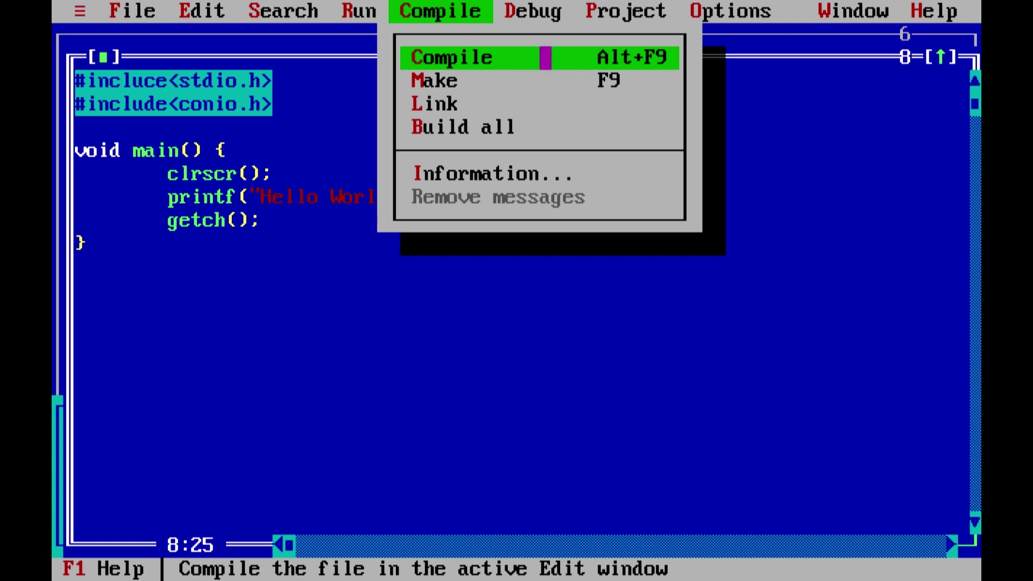
pyautogui.click(361, 11)
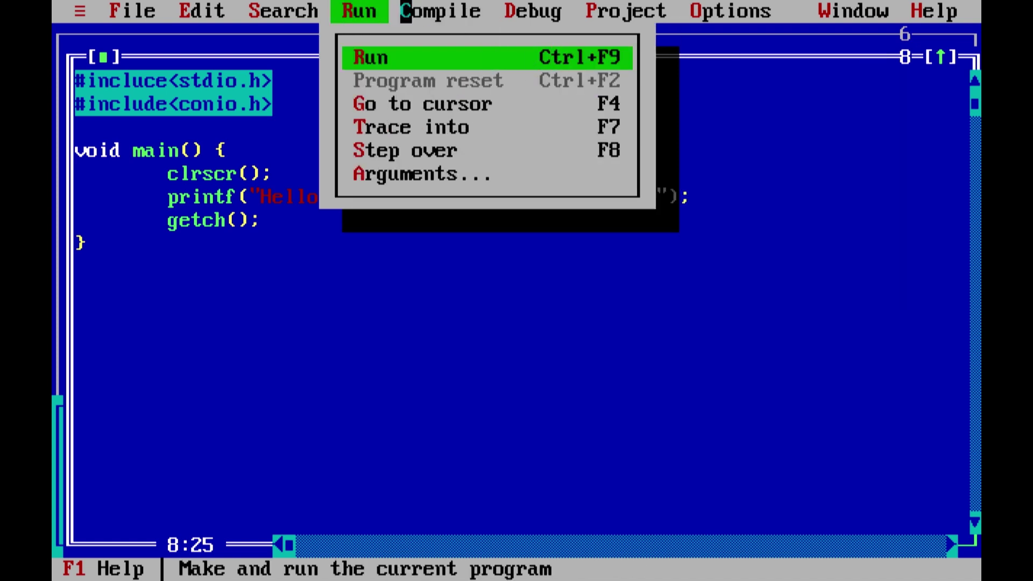
pyautogui.click(441, 11)
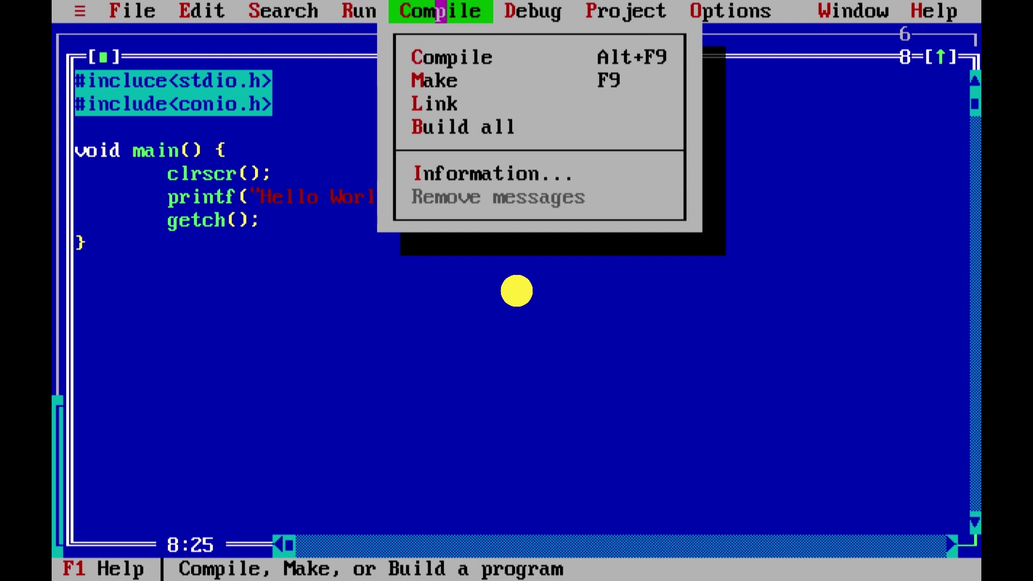
pyautogui.click(524, 57)
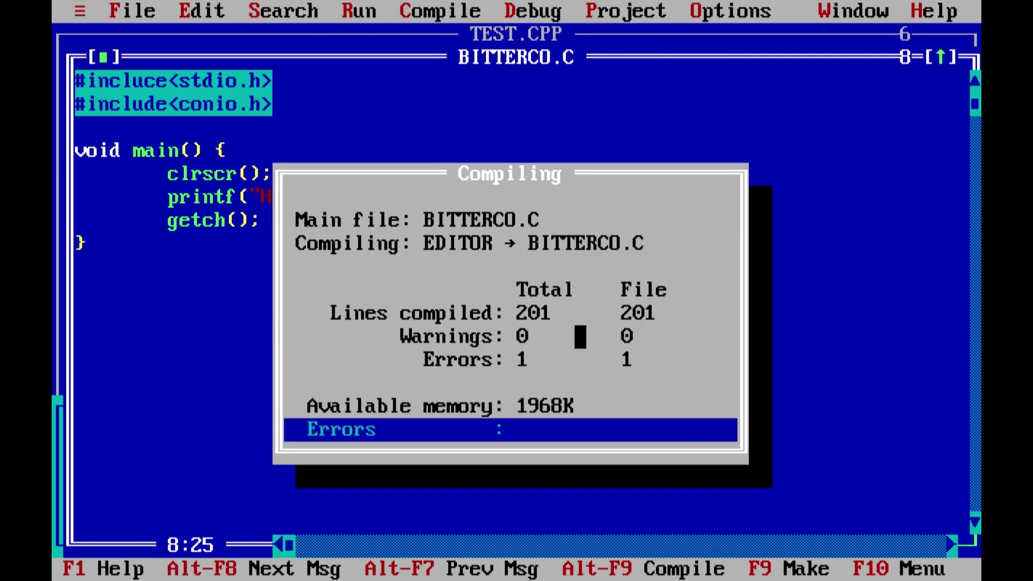
pyautogui.click(557, 383)
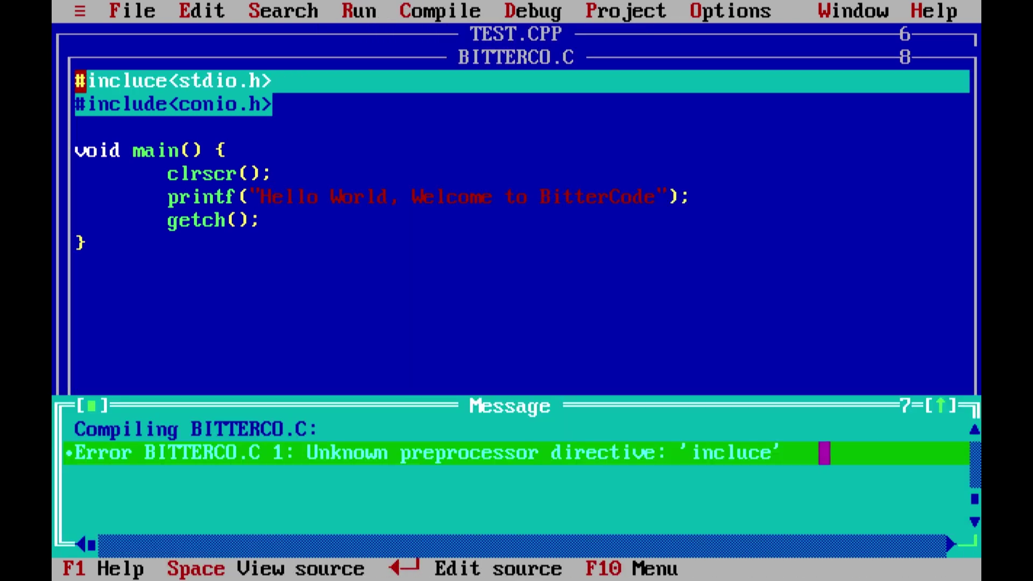
# Correct the misspelled directive in the first line so it reads "#include<stdio.h>".
pyautogui.click(161, 80)
pyautogui.press('Right')
pyautogui.press('Right')
pyautogui.press('Right')
pyautogui.press('Right')
pyautogui.press('Right')
pyautogui.press('Right')
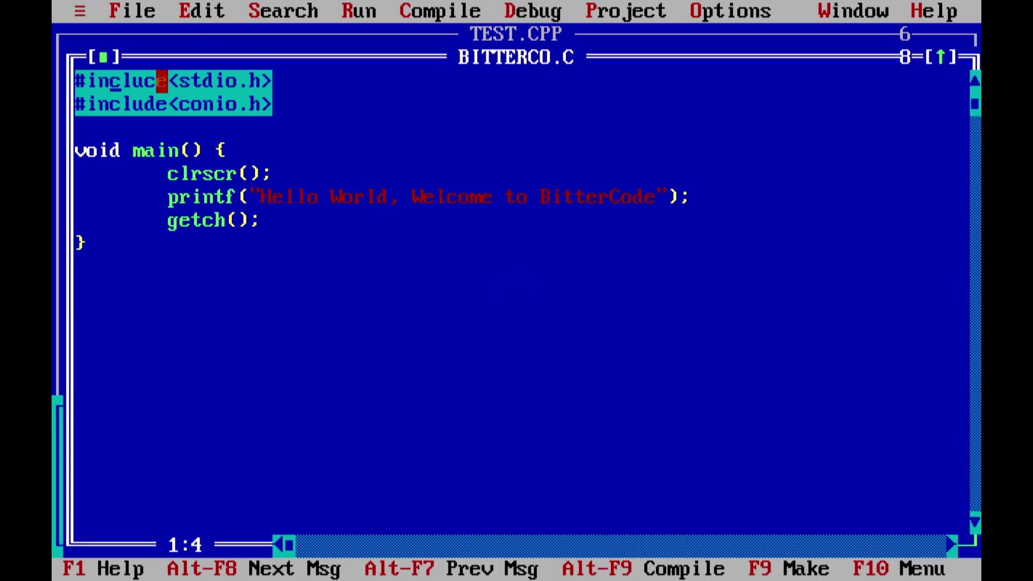
pyautogui.press('BackSpace')
pyautogui.write('d')
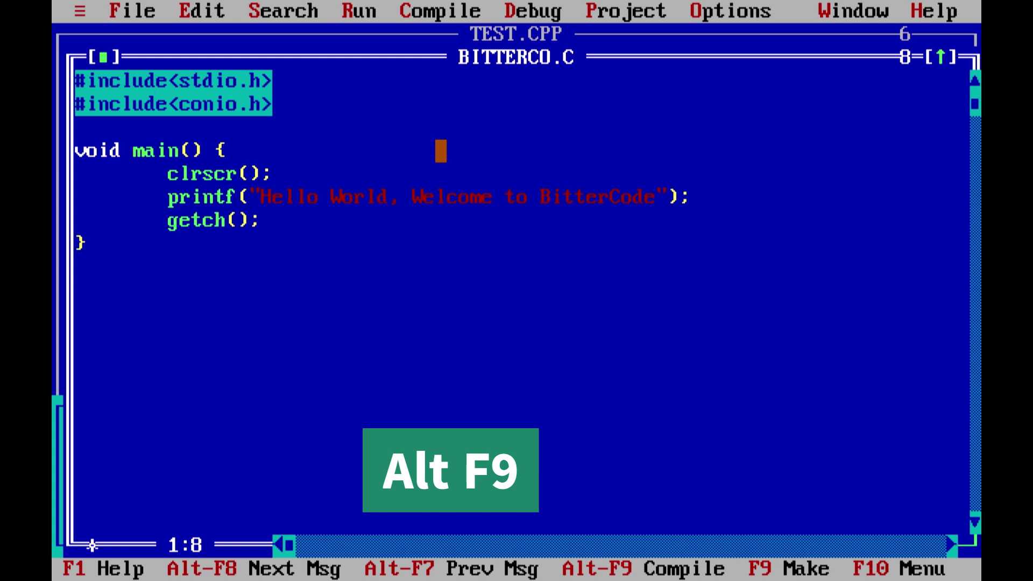
# Compile the corrected source file, then run the program and return from its output screen to the editor.
pyautogui.hotkey('alt', 'F9')
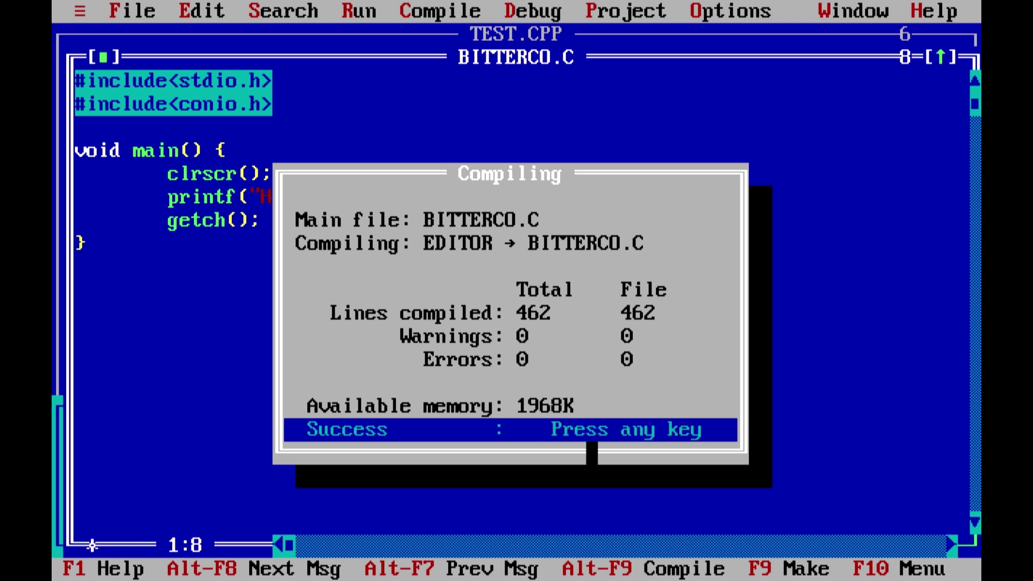
pyautogui.click(592, 430)
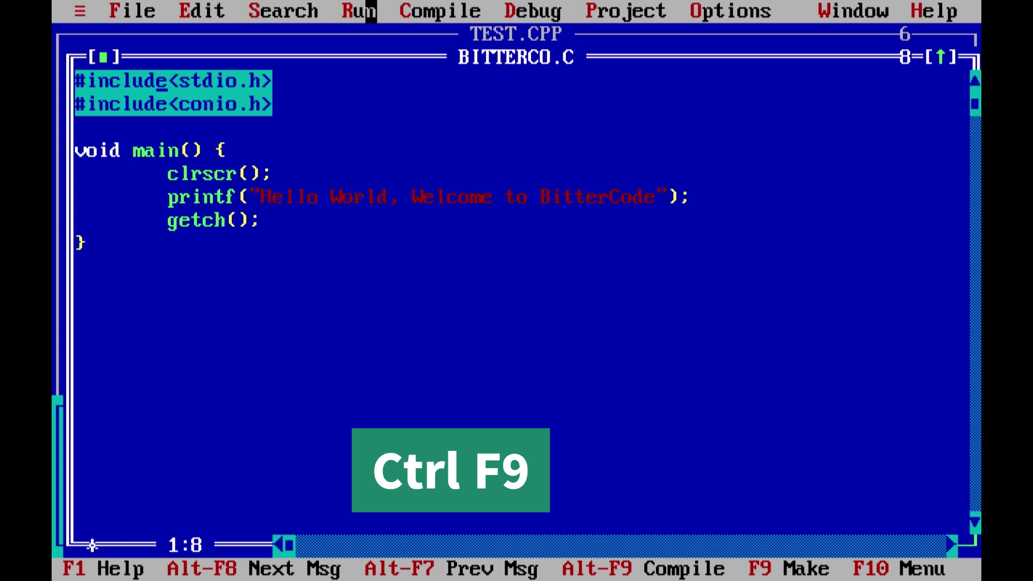
pyautogui.hotkey('ctrl', 'F9')
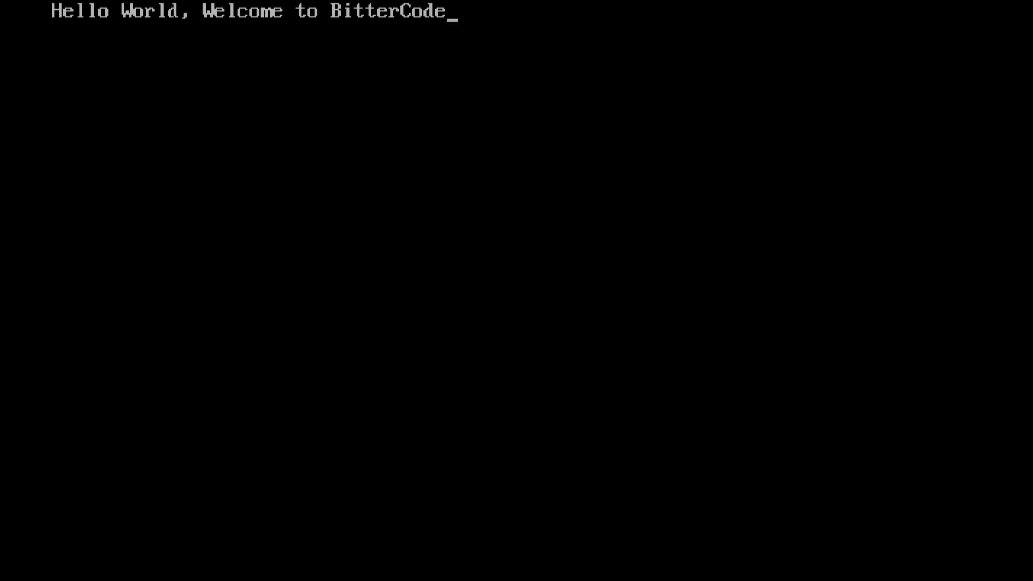
pyautogui.press('Return')
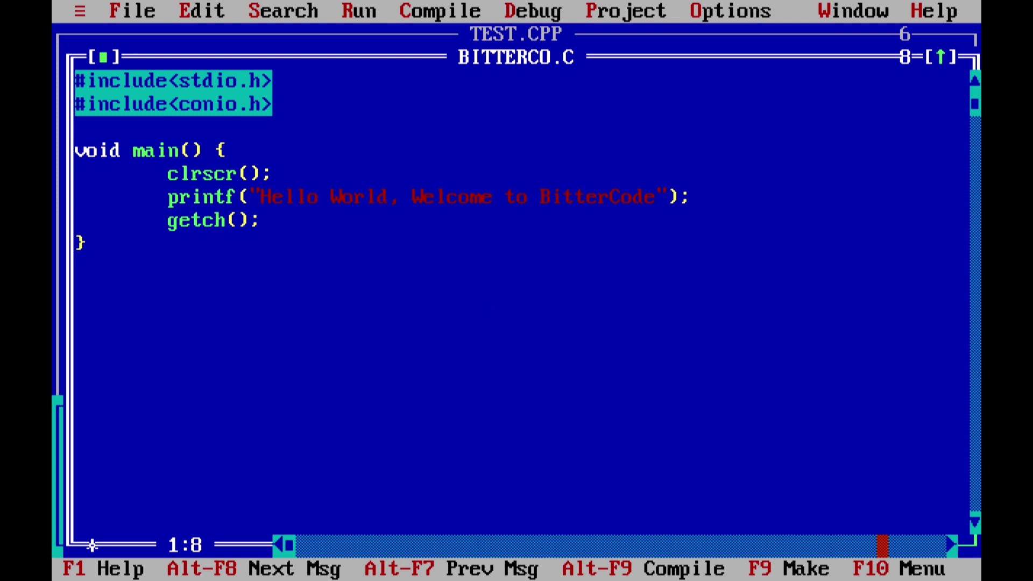
pyautogui.press('F10')
pyautogui.press('Right')
pyautogui.press('Right')
pyautogui.press('Right')
pyautogui.press('Right')
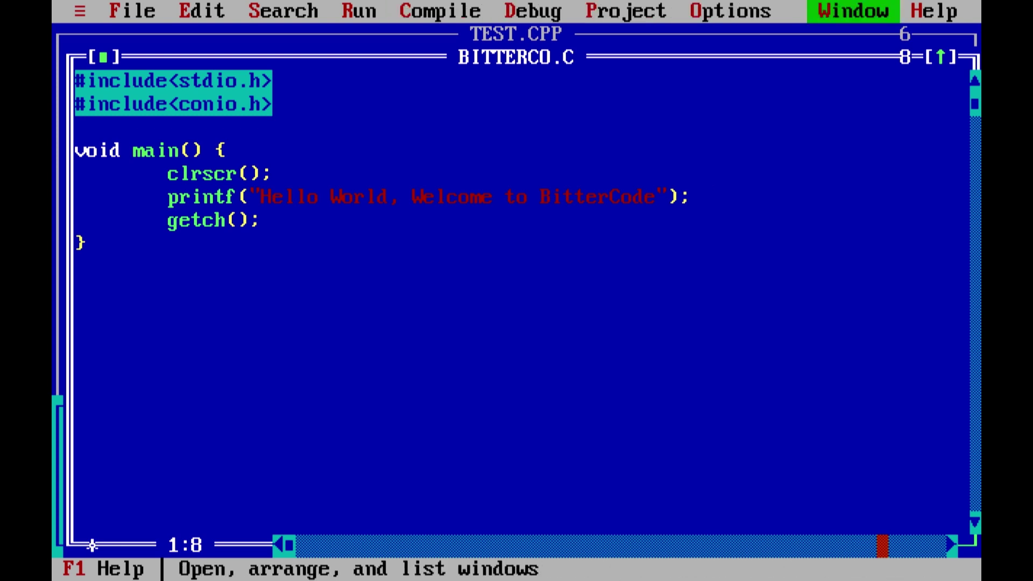
pyautogui.press('Right')
pyautogui.press('Left')
pyautogui.press('Left')
pyautogui.press('Left')
pyautogui.press('Left')
pyautogui.press('Left')
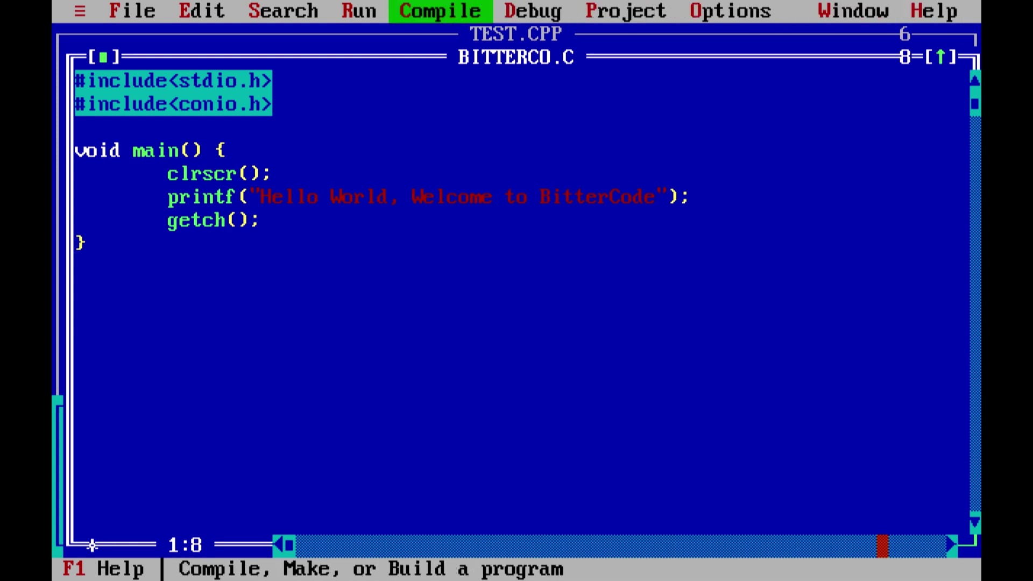
pyautogui.press('Right')
pyautogui.press('Right')
pyautogui.press('Right')
pyautogui.press('Left')
pyautogui.press('Left')
pyautogui.press('Left')
pyautogui.press('Left')
pyautogui.press('Left')
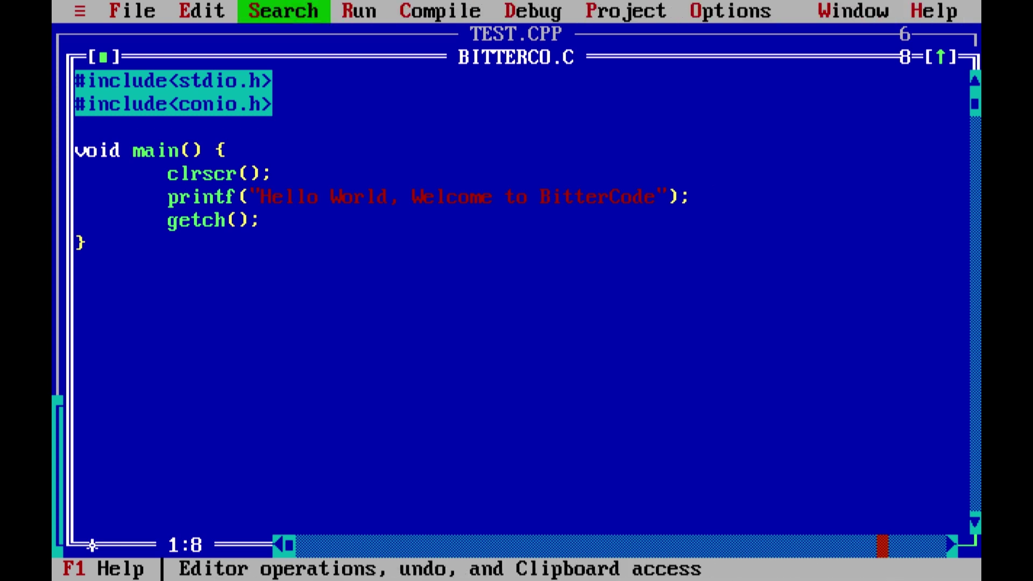
pyautogui.press('Left')
pyautogui.press('Left')
pyautogui.press('Right')
pyautogui.press('Right')
pyautogui.press('Right')
pyautogui.press('Right')
pyautogui.press('Right')
pyautogui.press('Right')
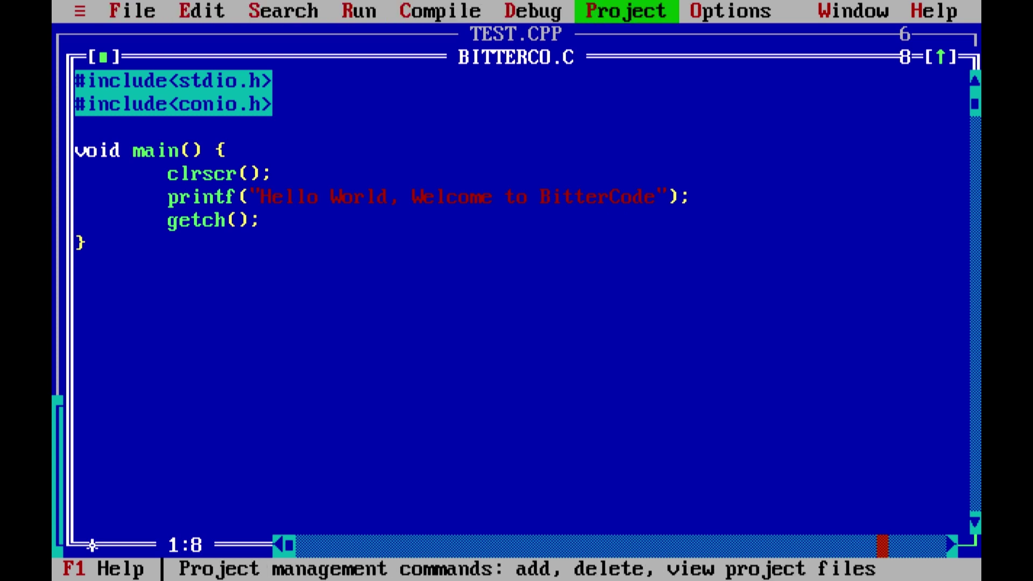
pyautogui.press('Left')
pyautogui.press('Left')
pyautogui.press('Left')
pyautogui.press('Left')
pyautogui.press('Left')
pyautogui.press('Left')
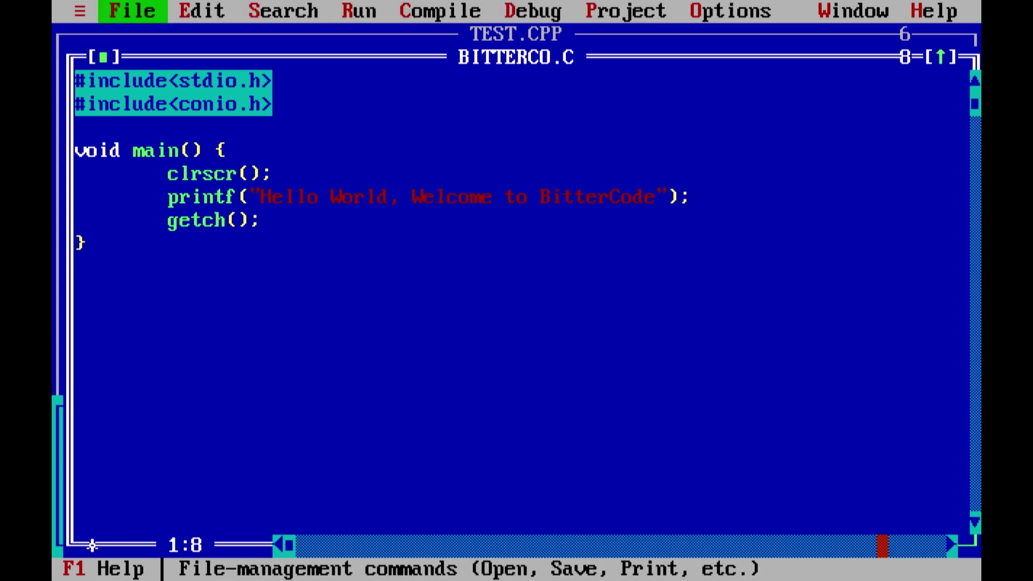
pyautogui.press('Right')
pyautogui.press('Right')
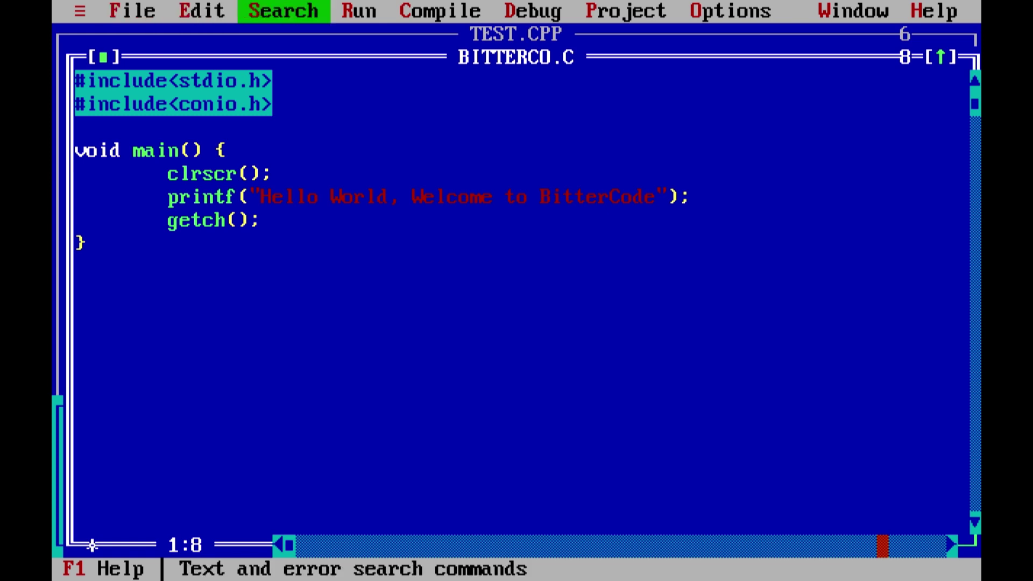
# Quit the Turbo C++ editor, saving the changes to BITTERCO.C, and close the Turbo C++ launcher window.
pyautogui.press('Right')
pyautogui.press('Right')
pyautogui.press('Right')
pyautogui.press('Right')
pyautogui.press('Right')
pyautogui.press('Right')
pyautogui.press('Right')
pyautogui.press('Right')
pyautogui.press('Right')
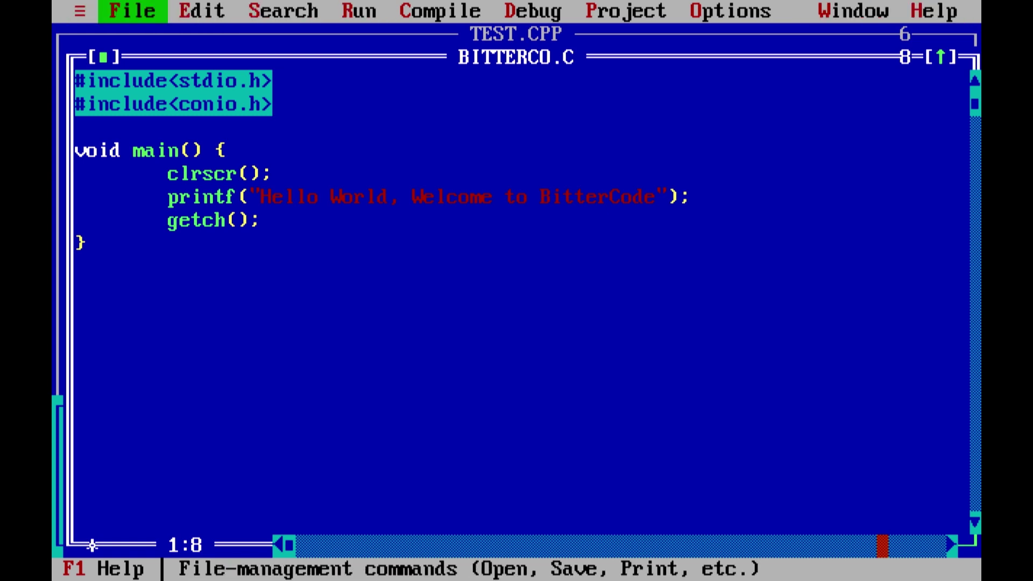
pyautogui.press('Down')
pyautogui.press('Down')
pyautogui.press('Down')
pyautogui.press('Down')
pyautogui.press('Down')
pyautogui.press('Down')
pyautogui.press('Down')
pyautogui.press('Down')
pyautogui.press('Down')
pyautogui.press('Down')
pyautogui.press('Down')
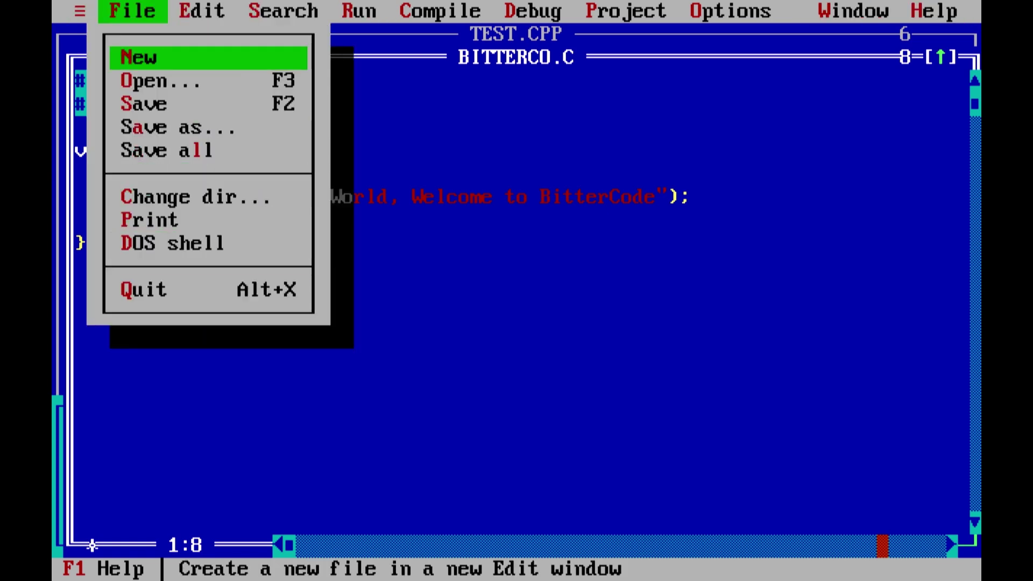
pyautogui.press('Down')
pyautogui.press('Down')
pyautogui.press('Down')
pyautogui.press('Down')
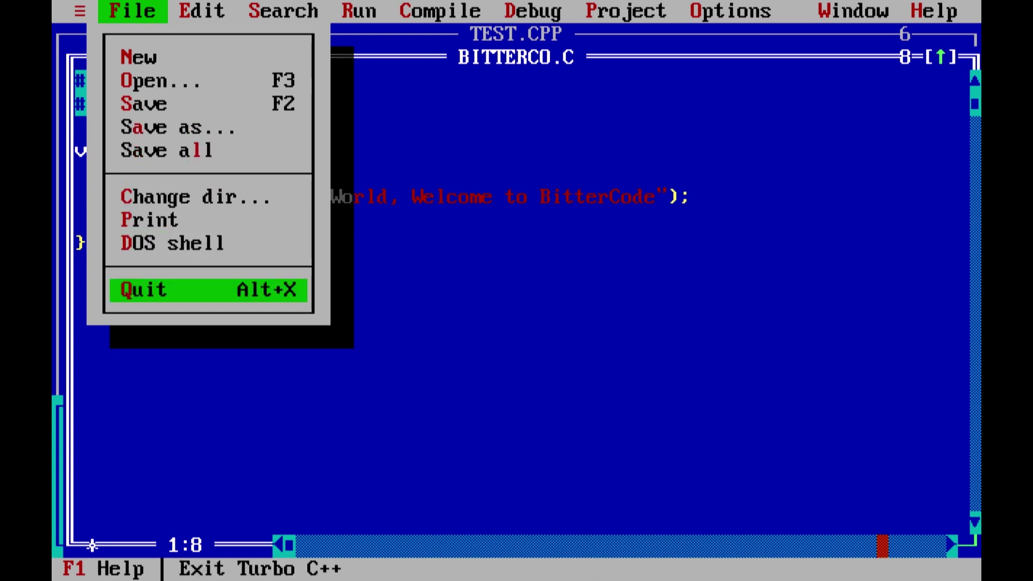
pyautogui.press('Up')
pyautogui.press('Down')
pyautogui.press('Return')
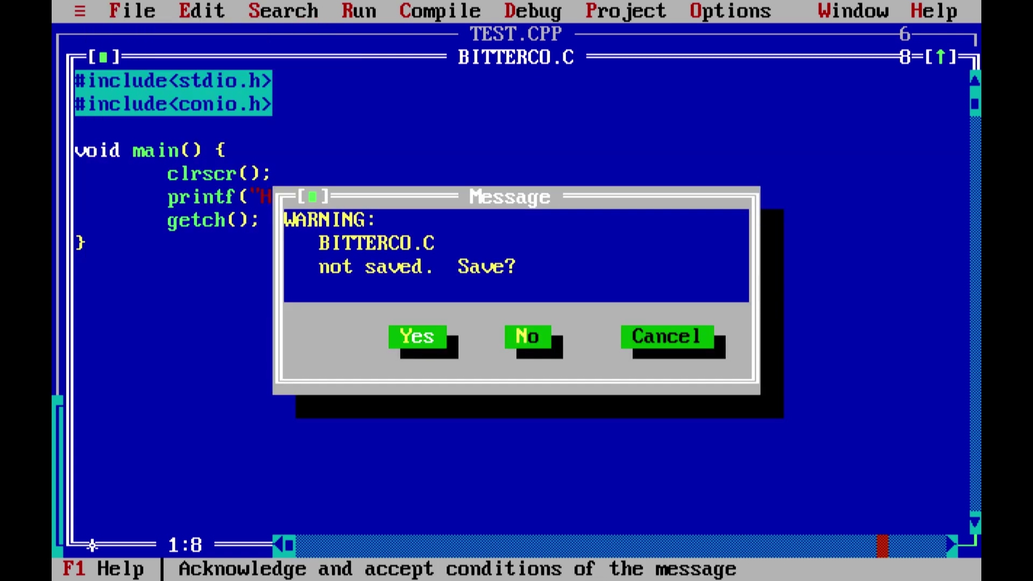
pyautogui.press('Return')
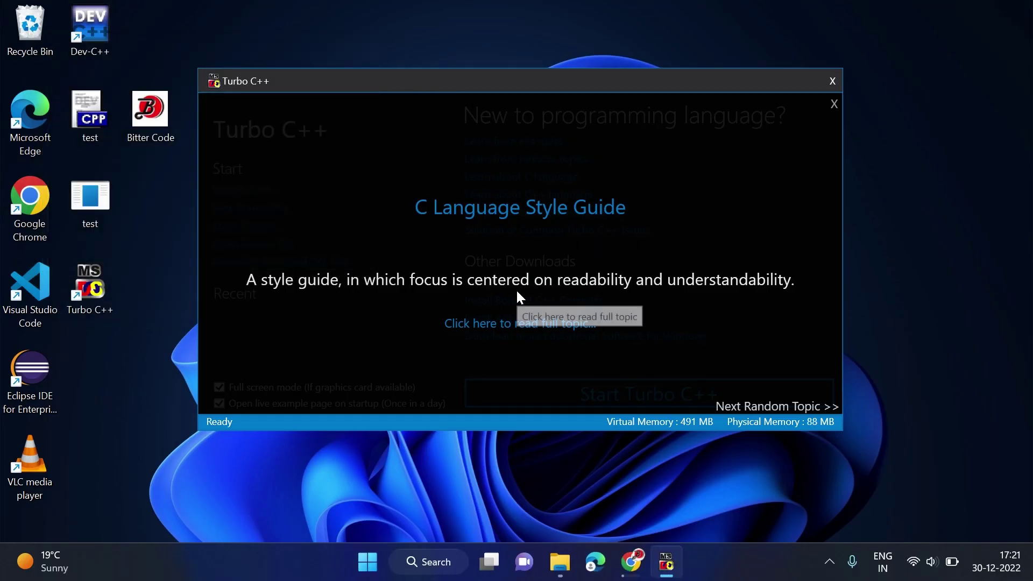
pyautogui.click(832, 80)
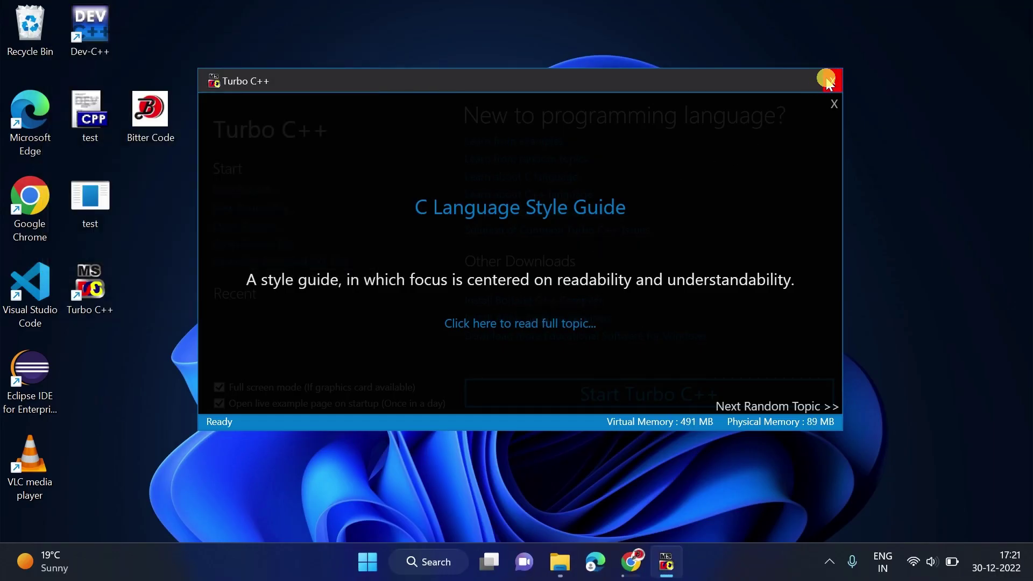